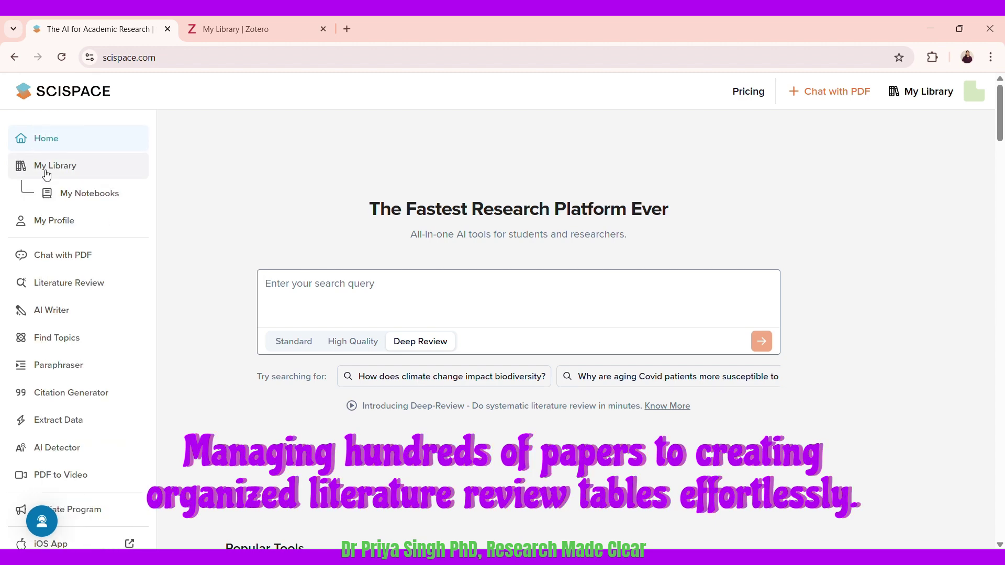
- Open the SciSpace library showing all saved files
mouse_move(76, 172)
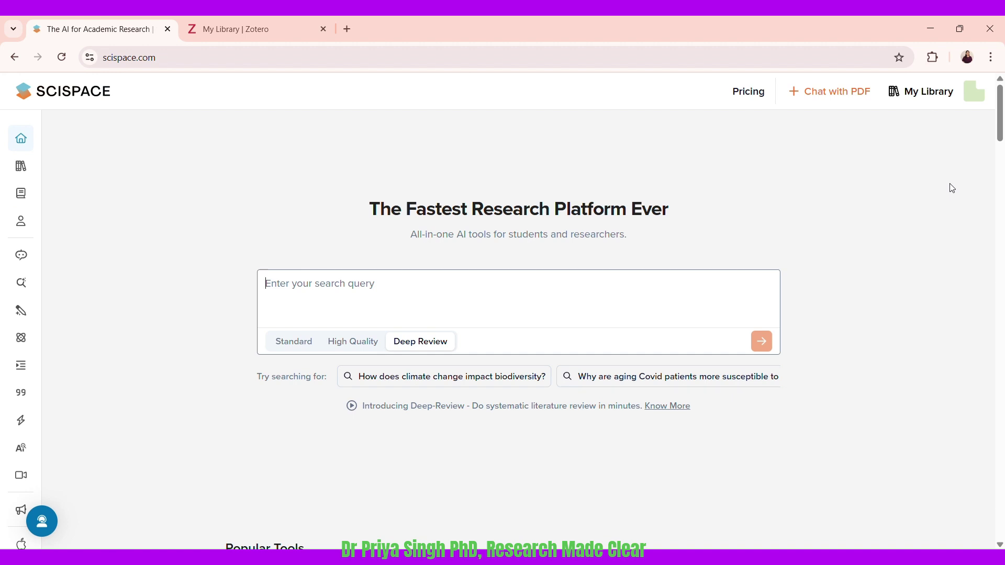
mouse_move(38, 194)
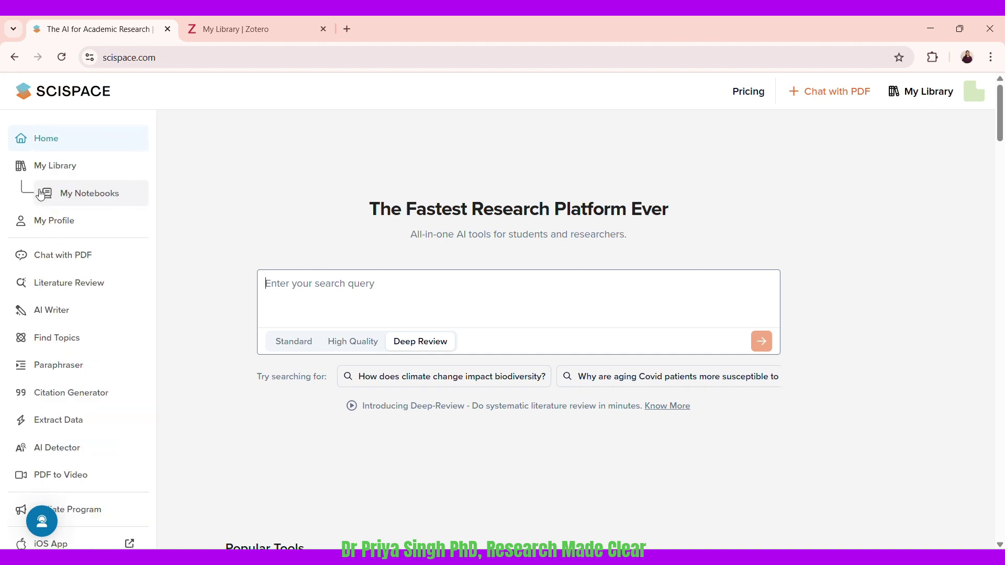
left_click(69, 176)
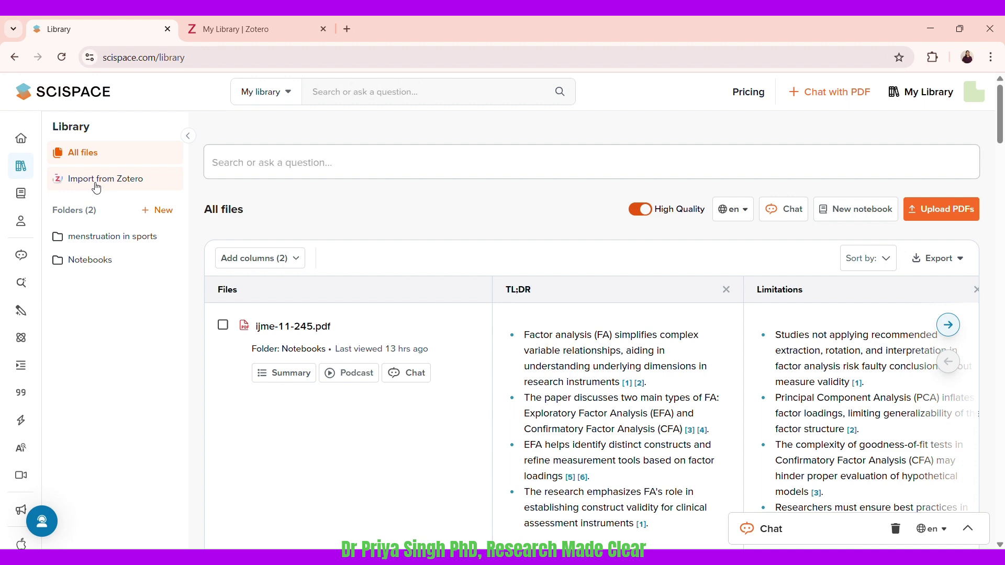
- Switch to Zotero and look through the papers in the PD and SOCIAL INEQUALITIES collections
left_click(245, 30)
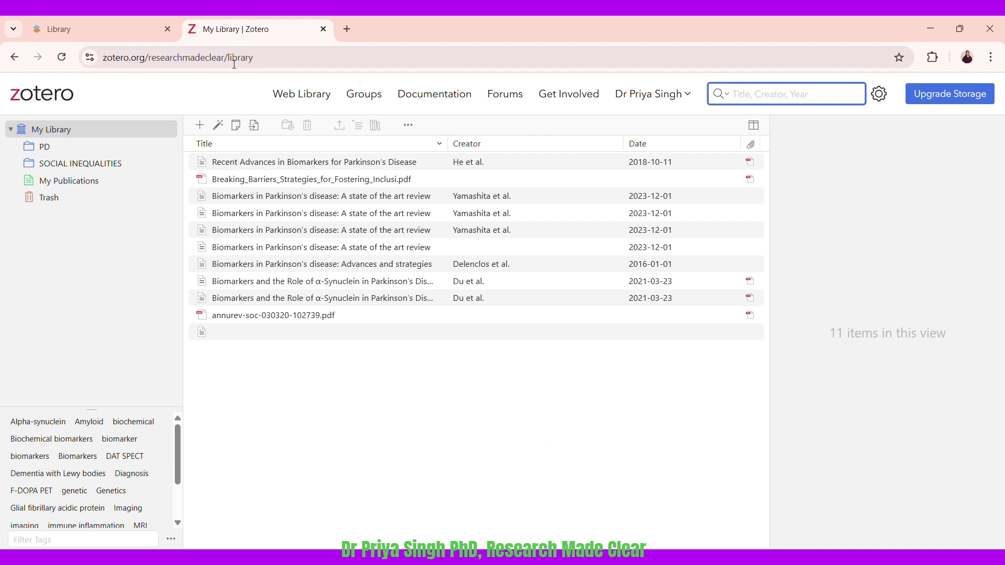
left_click(58, 150)
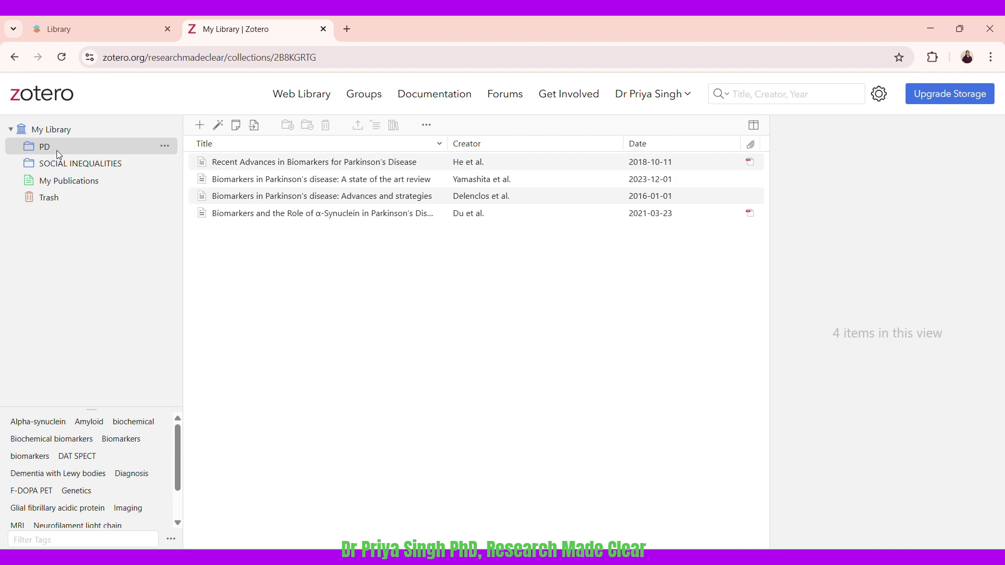
left_click(54, 167)
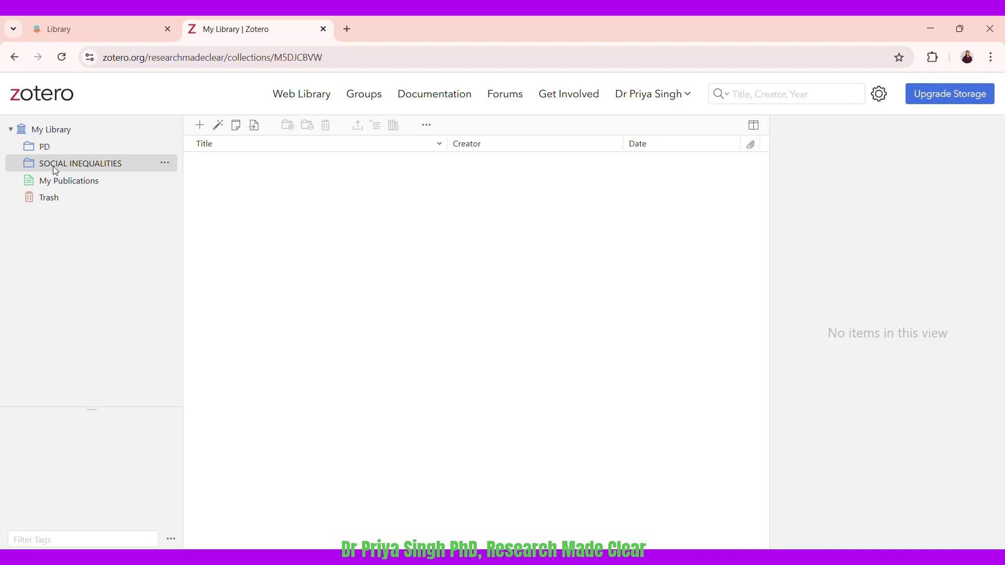
left_click(55, 147)
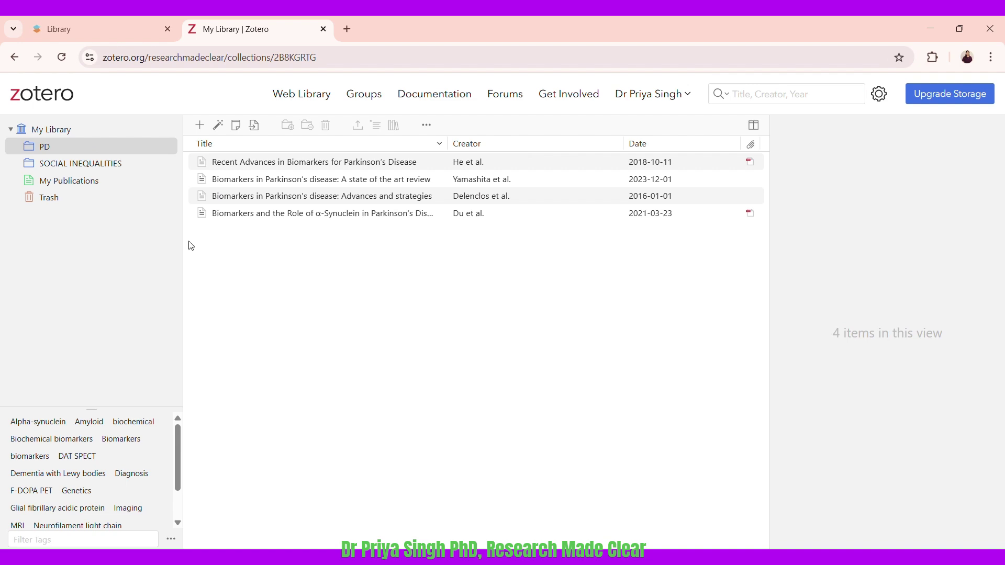
left_click(88, 44)
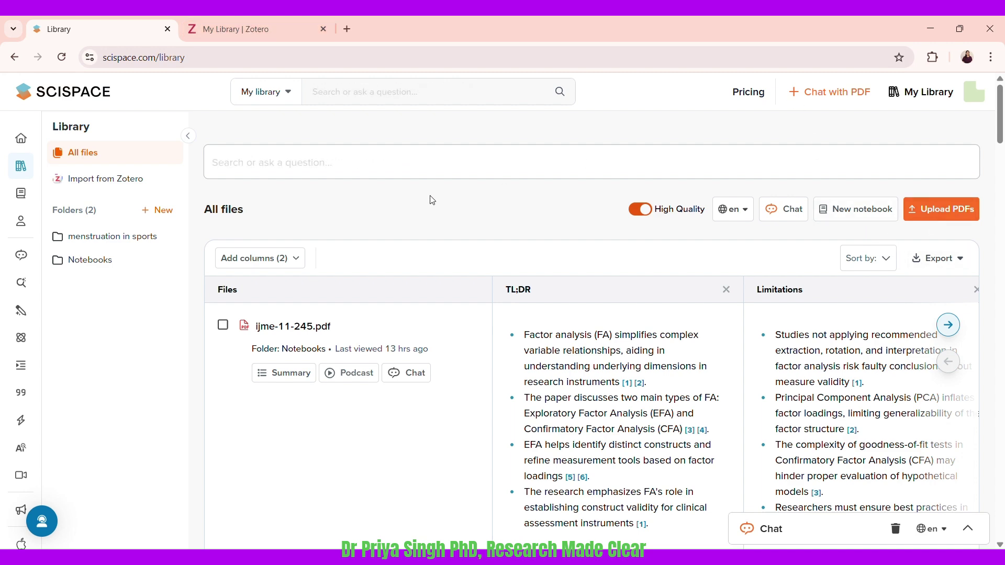
left_click(230, 24)
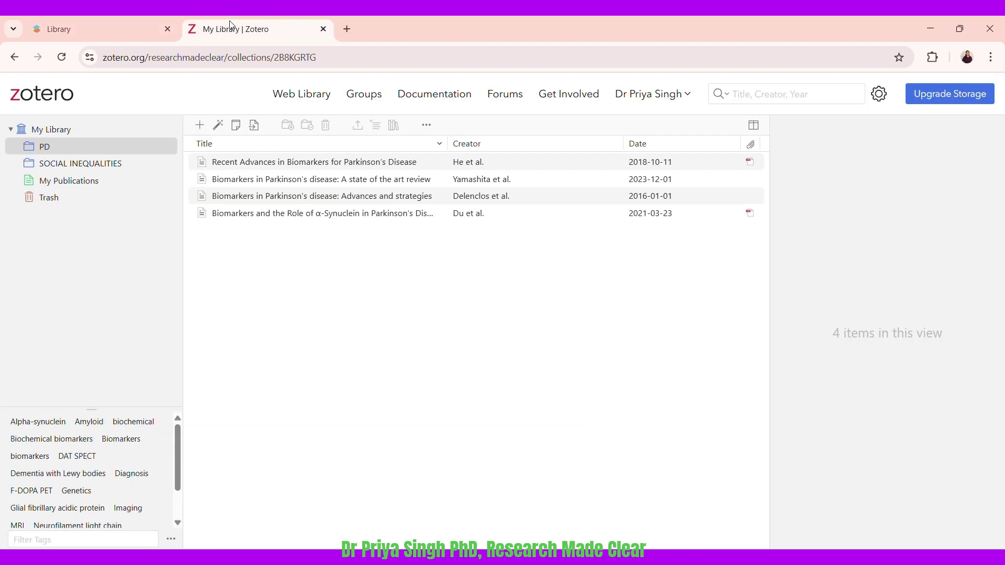
- Switch to the SciSpace library and import the PD collection from Zotero
left_click(101, 29)
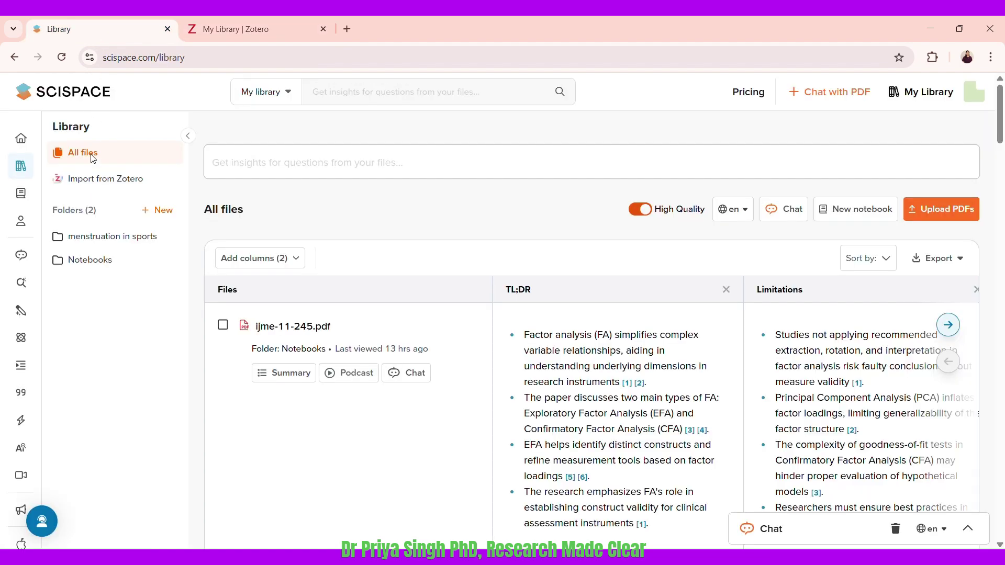
left_click(92, 182)
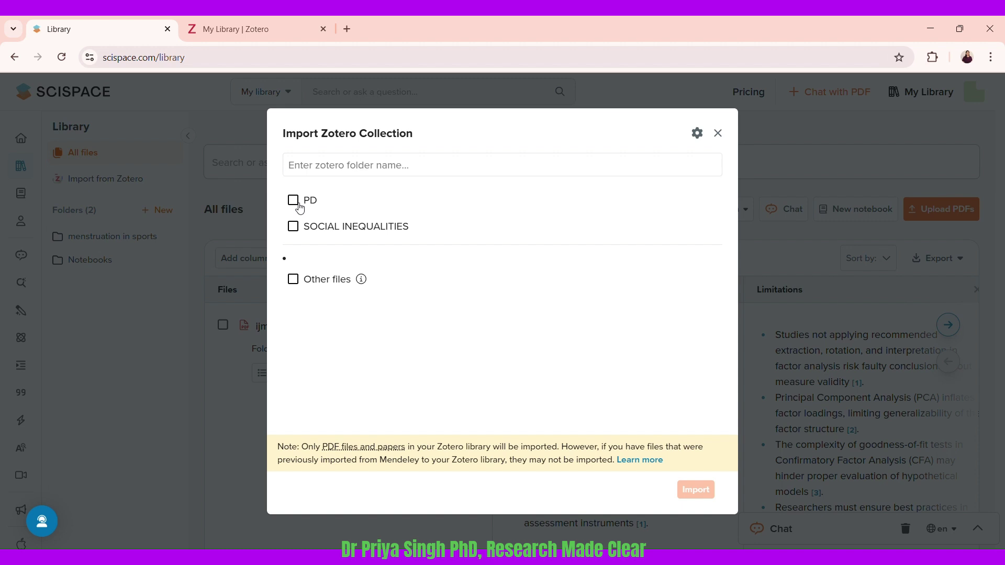
left_click(294, 201)
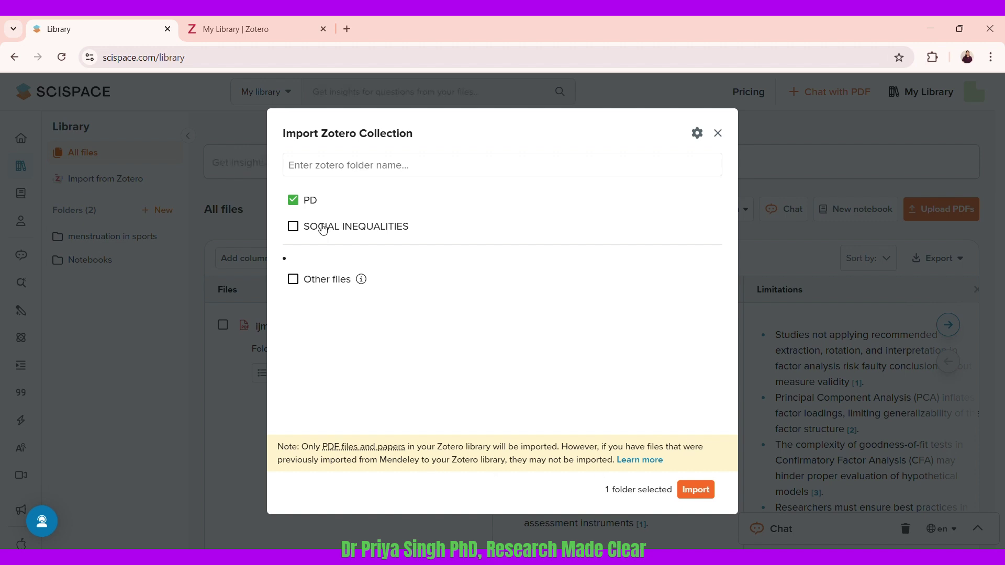
left_click(699, 491)
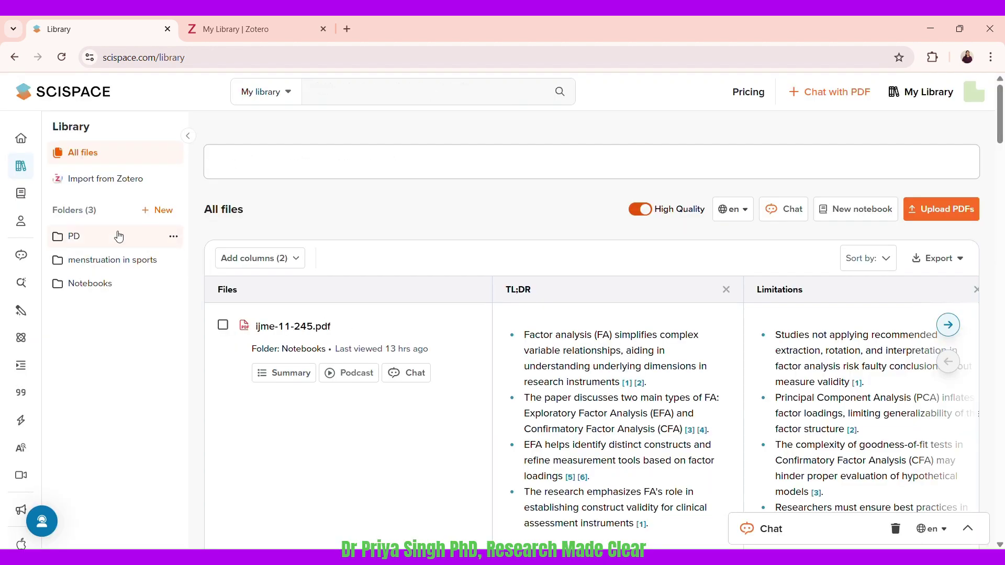
- Open the imported PD folder and examine its papers with their TL;DR and Limitations columns
left_click(89, 241)
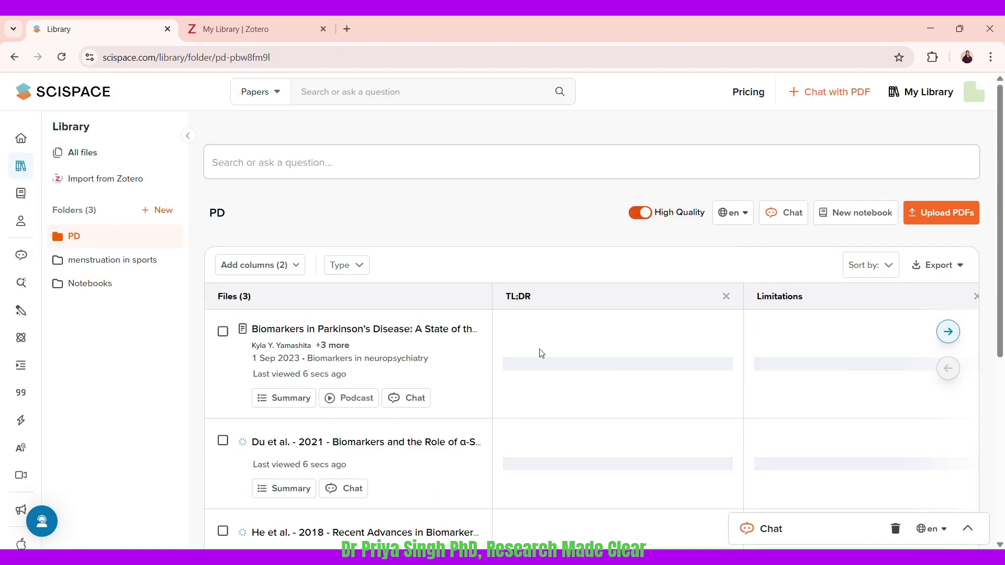
left_click_drag(998, 305, 997, 484)
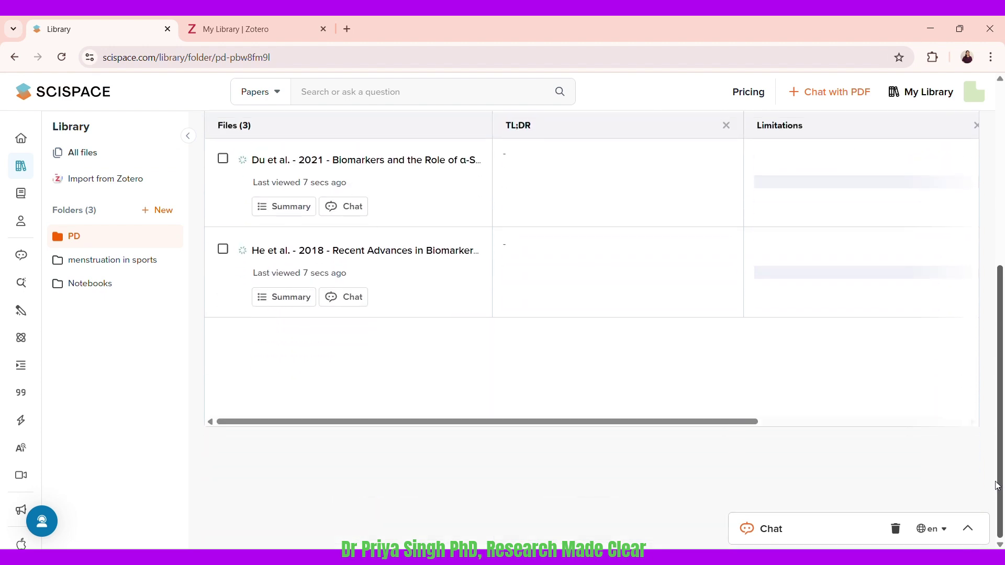
scroll(980, 421, "up", 3)
scroll(981, 421, "down", 2)
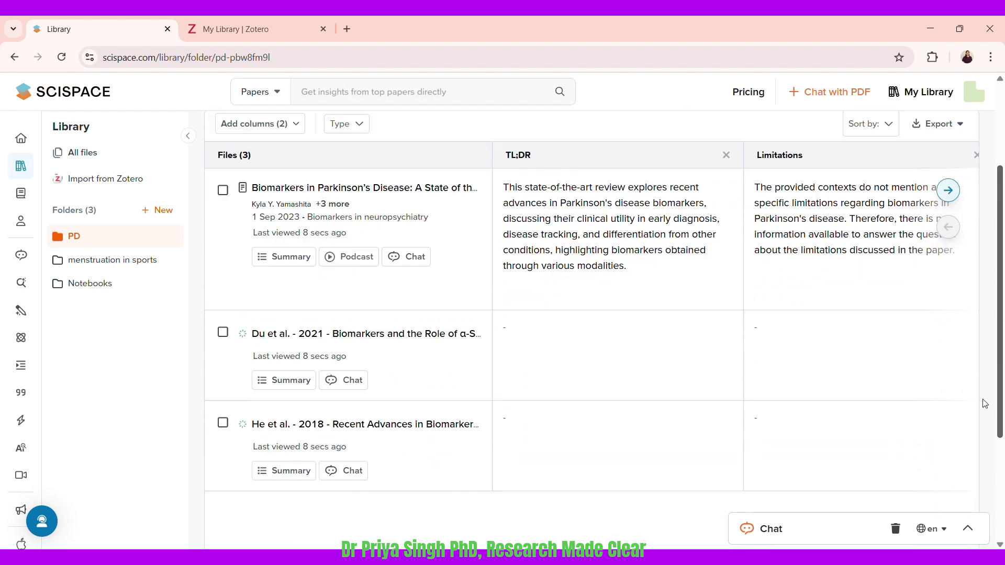
scroll(980, 421, "up", 3)
scroll(980, 421, "down", 3)
scroll(974, 367, "up", 4)
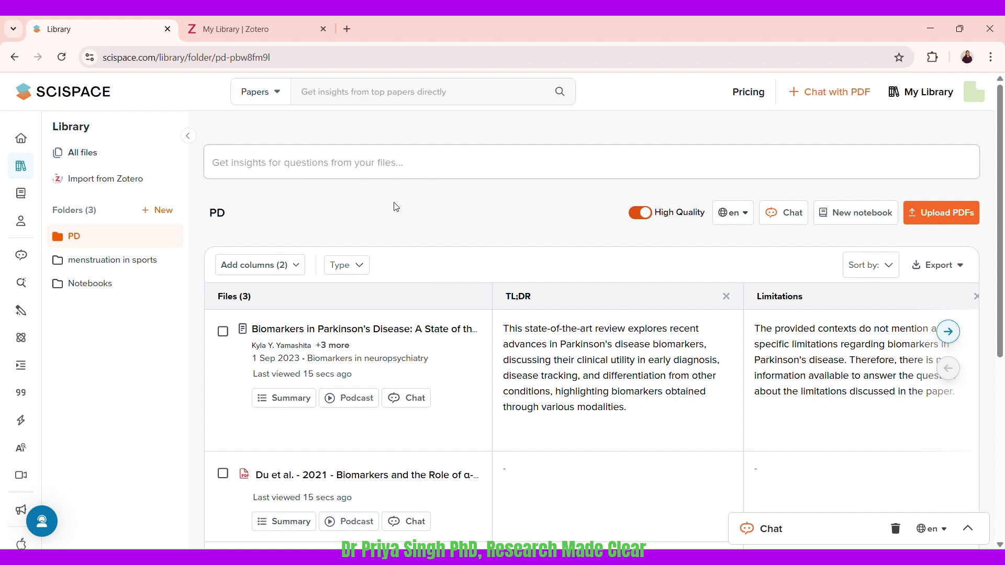
- Open the "menstruation in sports" folder and look over its paper table
left_click(123, 270)
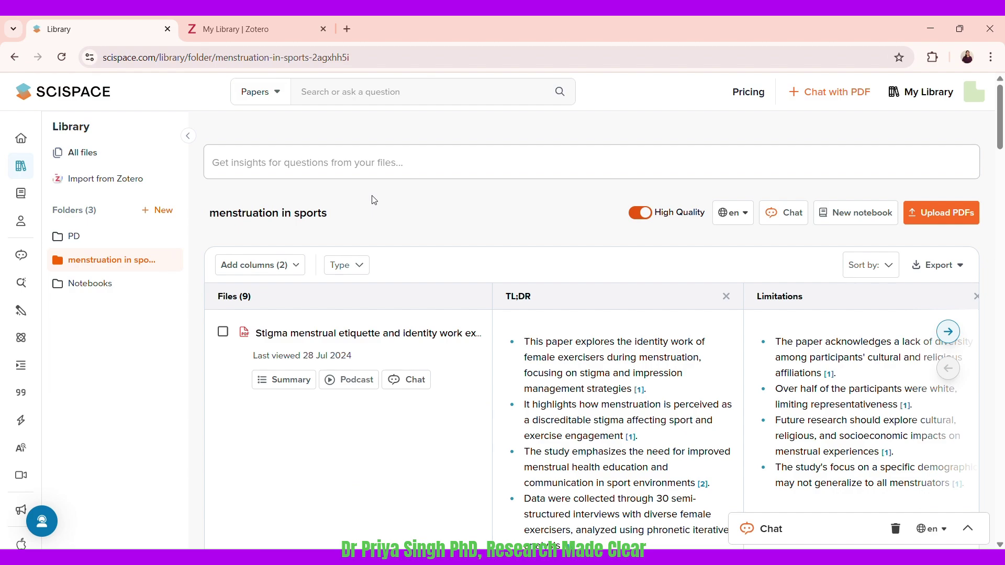
left_click_drag(1000, 166, 1003, 128)
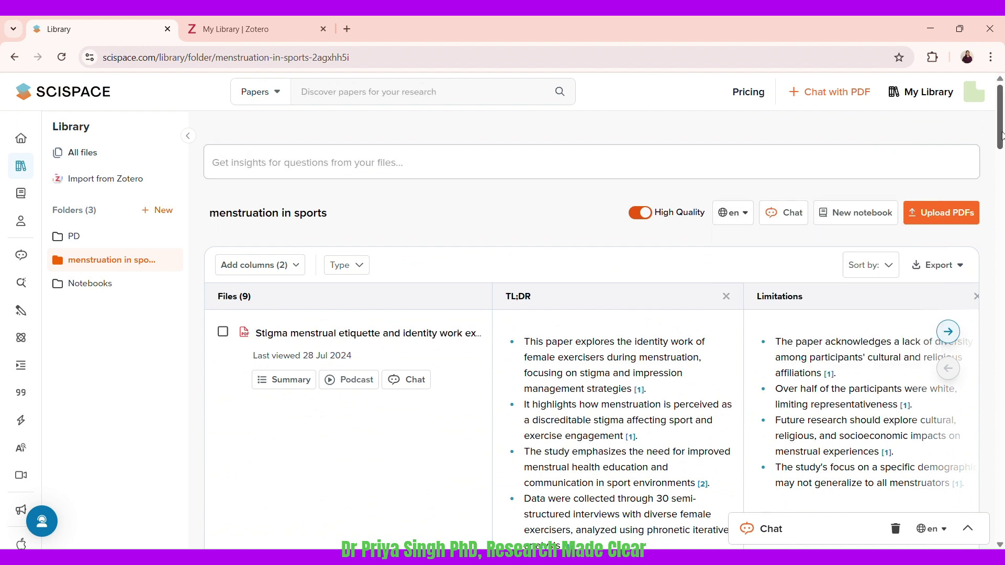
left_click_drag(1002, 136, 1003, 151)
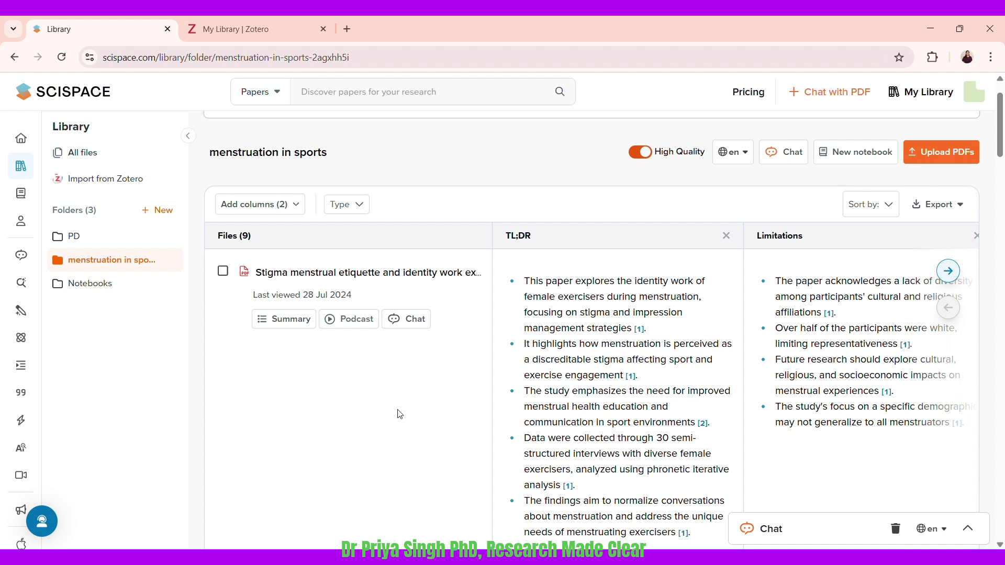
- Add the suggested Methods Used column to the paper table and view it beside the Limitations column
left_click(950, 272)
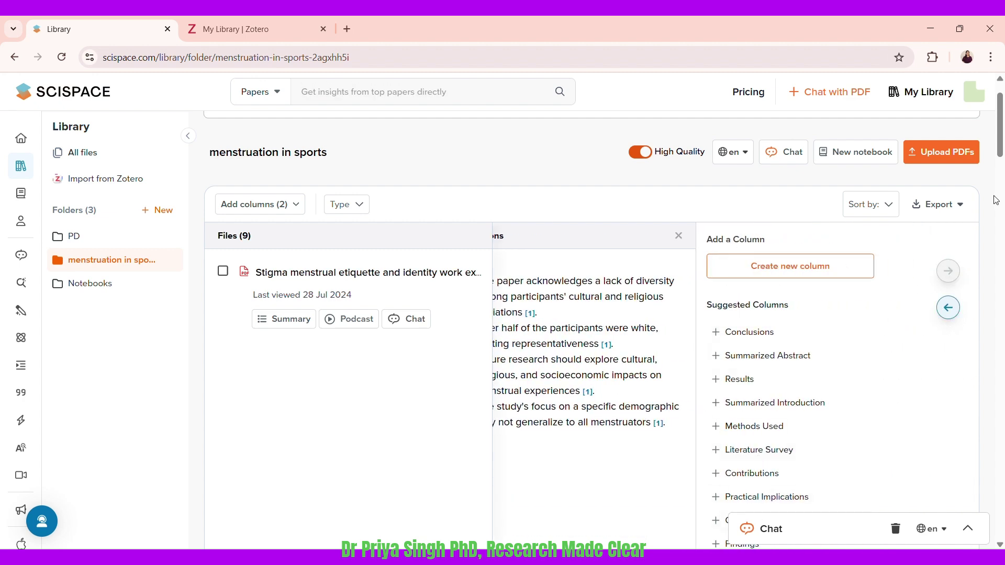
scroll(488, 228, "down", 3)
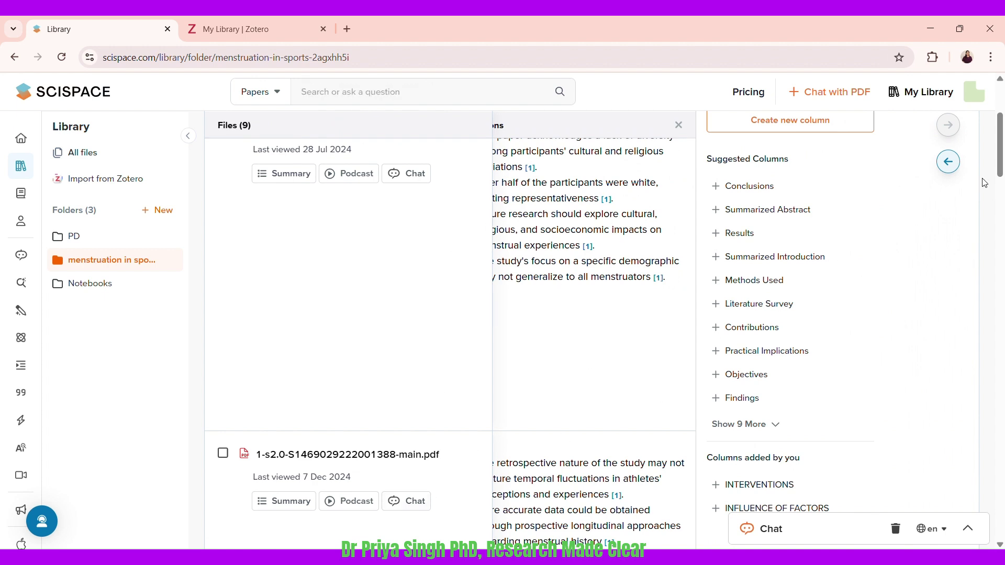
scroll(999, 171, "down", 1)
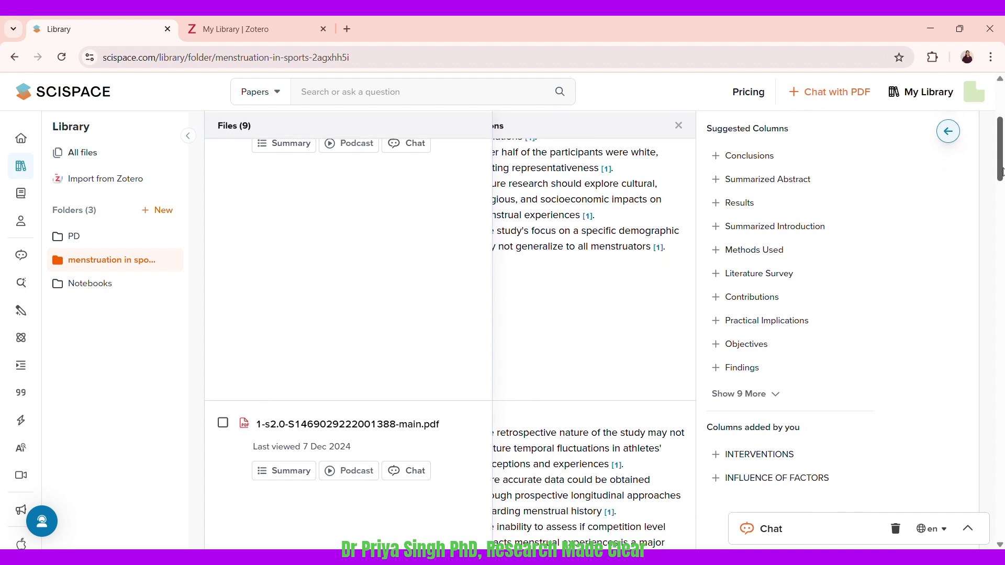
left_click(741, 251)
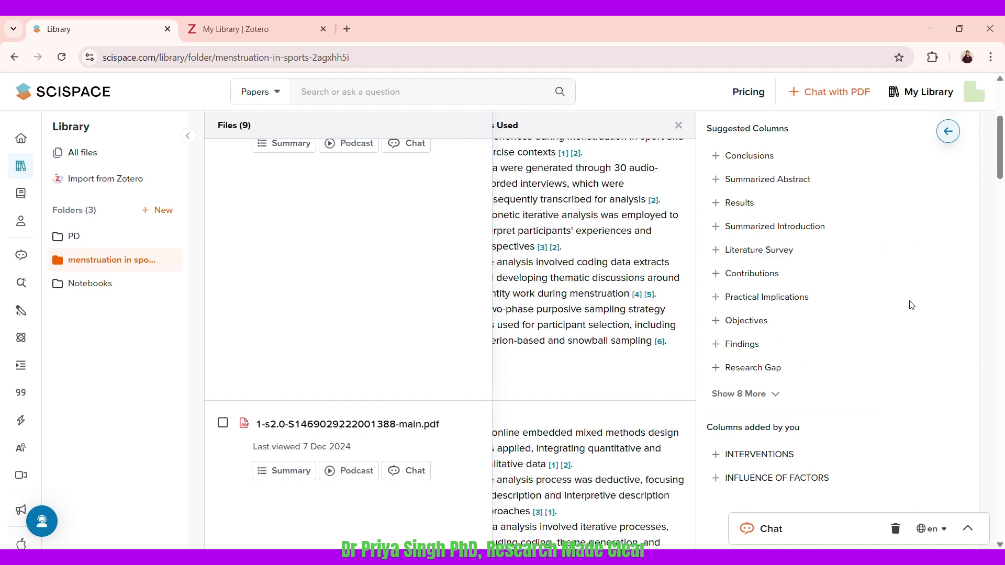
left_click(948, 131)
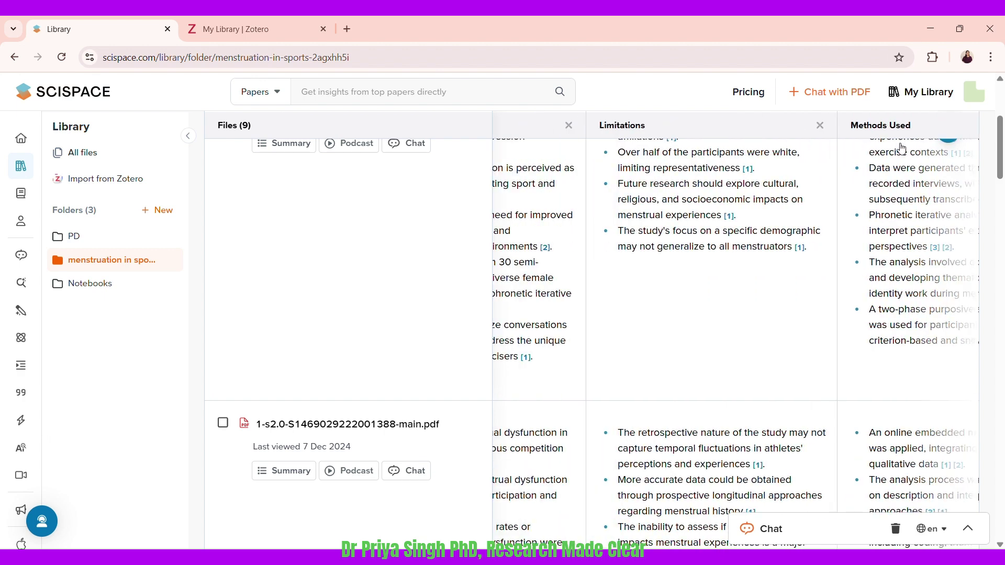
mouse_move(912, 363)
scroll(986, 152, "up", 2)
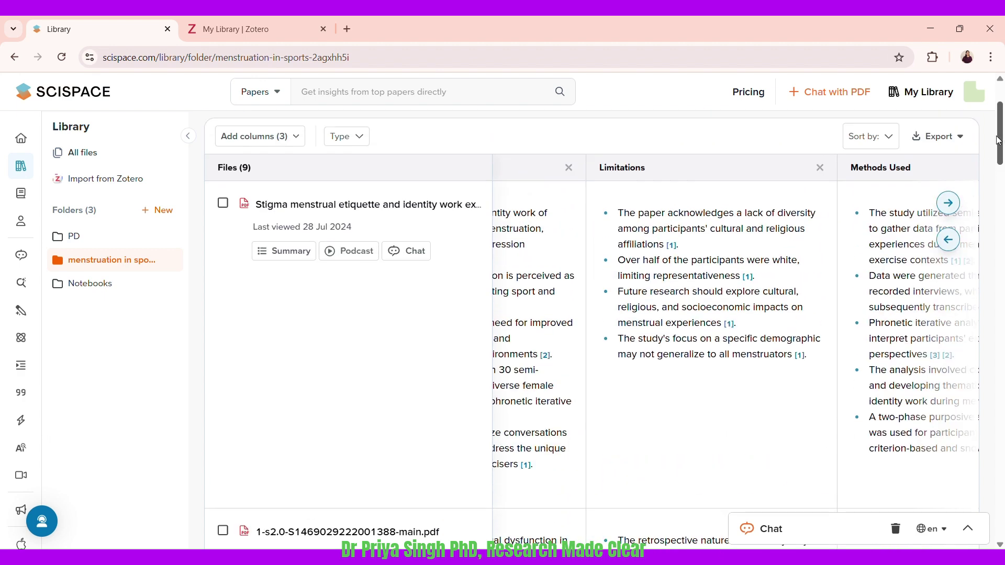
- Expand the full list of suggested columns and look through it, including the columns added by you
left_click(948, 203)
left_click_drag(998, 157, 994, 96)
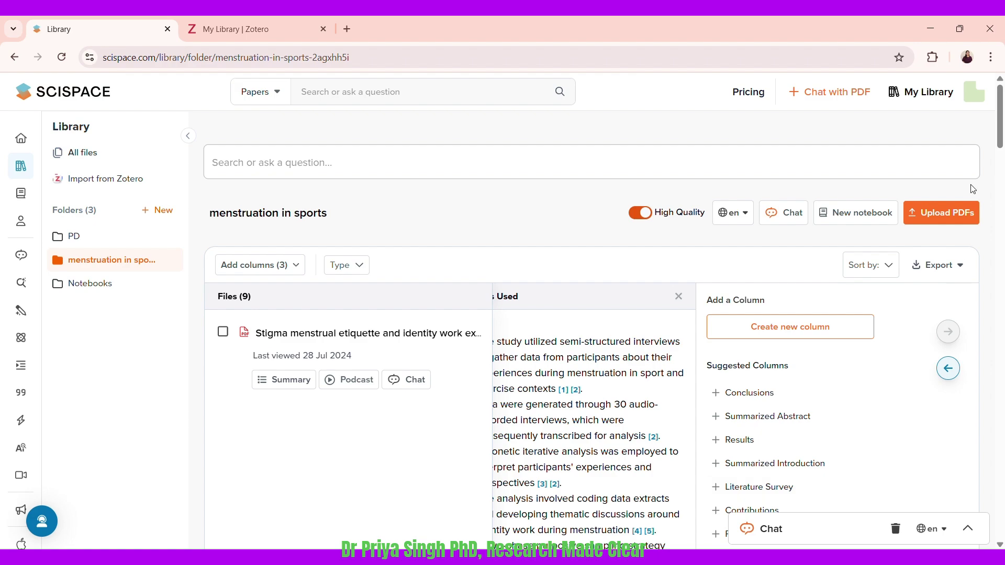
left_click_drag(998, 155, 1000, 194)
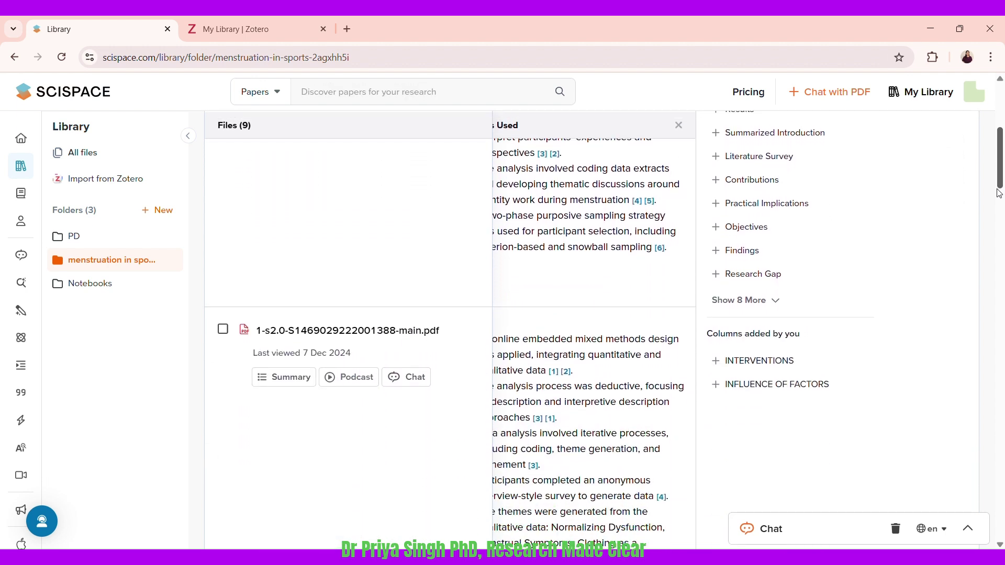
left_click(756, 296)
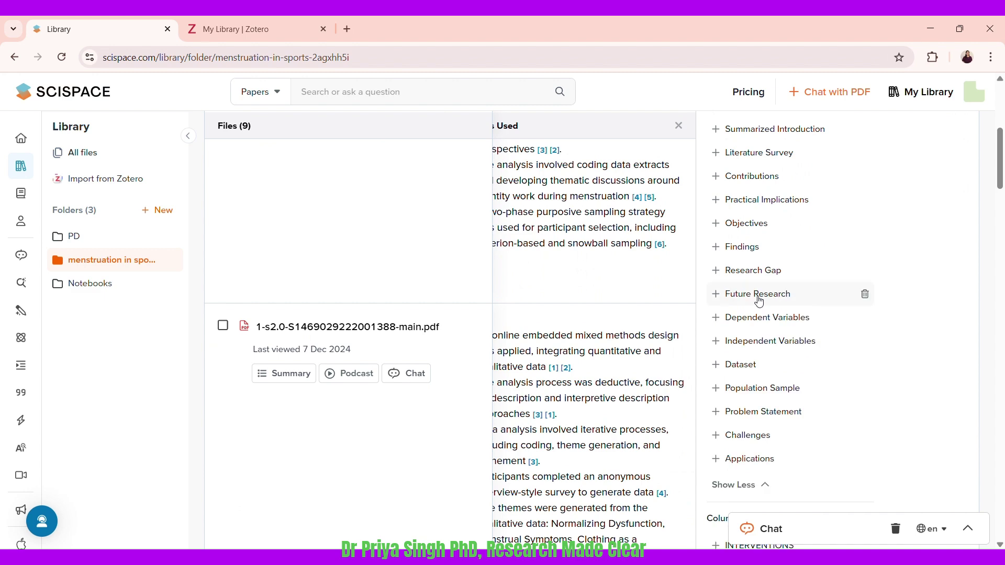
left_click_drag(1003, 154, 1001, 196)
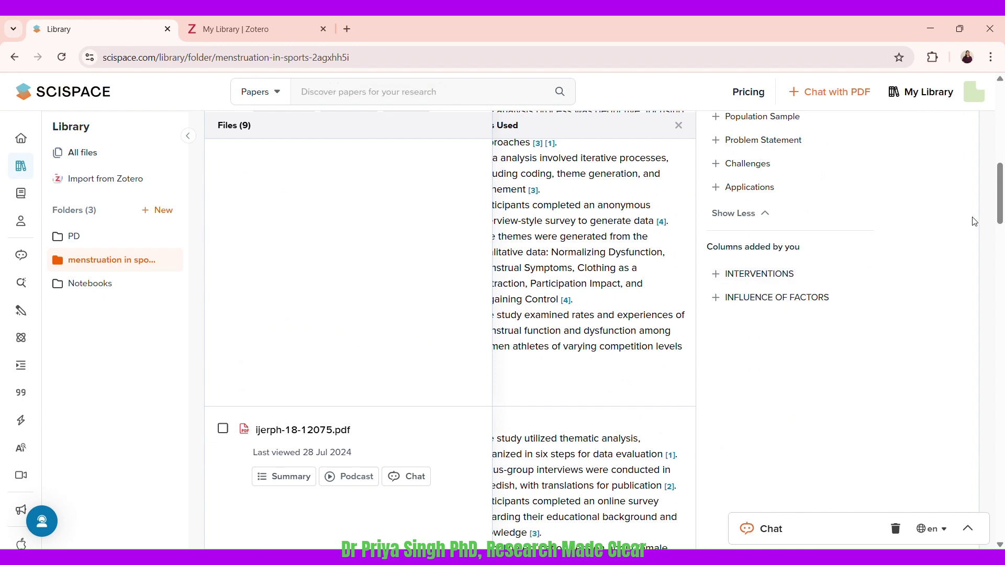
left_click_drag(1000, 232, 998, 141)
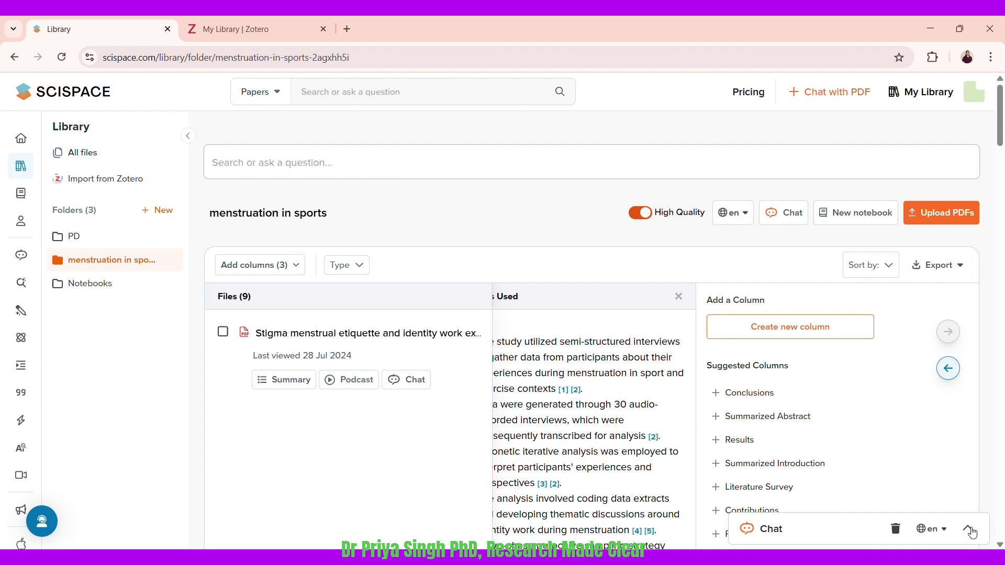
- Ask the "menstruation in sports" folder chat the question "WHAT ARE THE STIGMA RELATED TO MENSTRAUTION IN SOPRTS?"
left_click(969, 529)
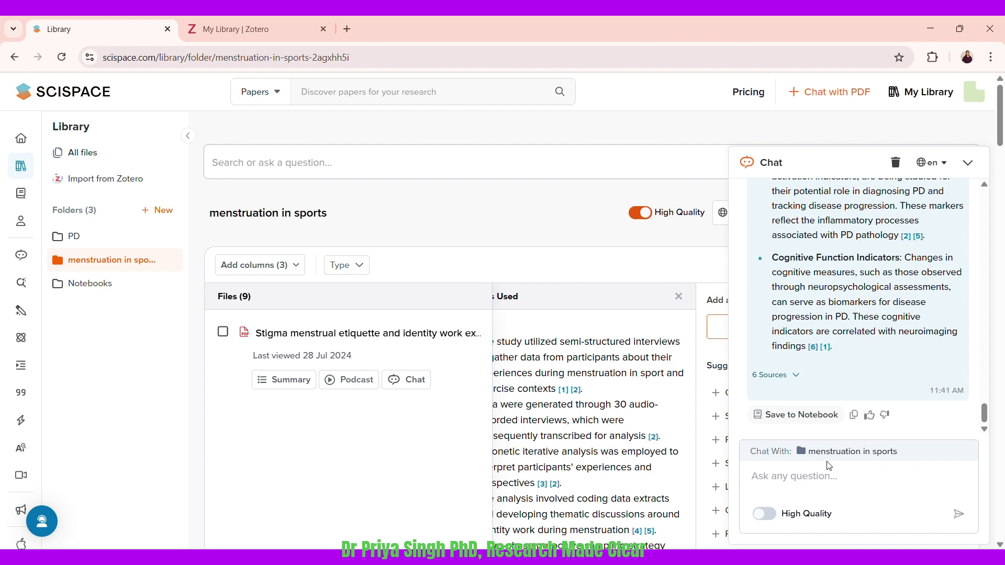
left_click(775, 477)
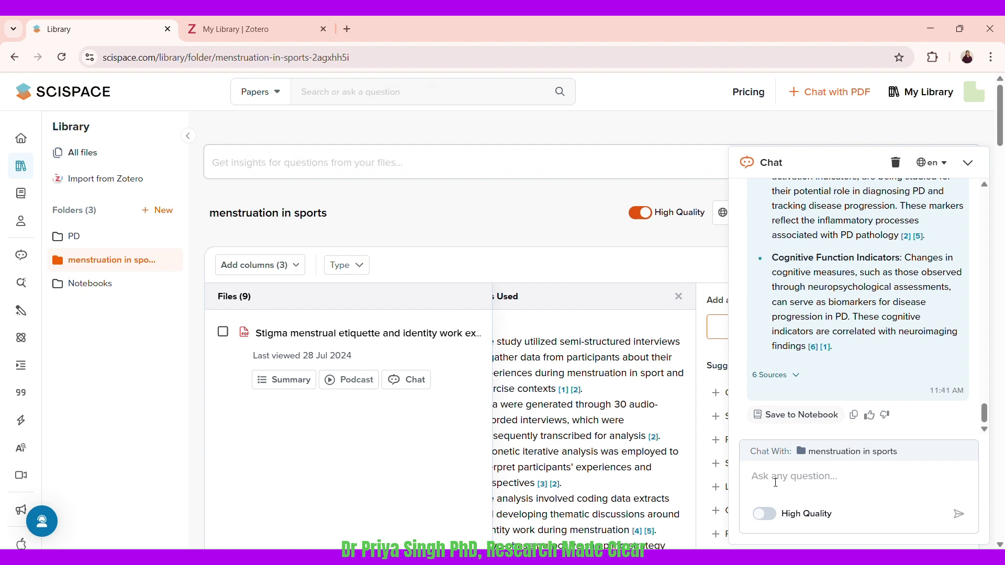
type("wG")
type("AT ")
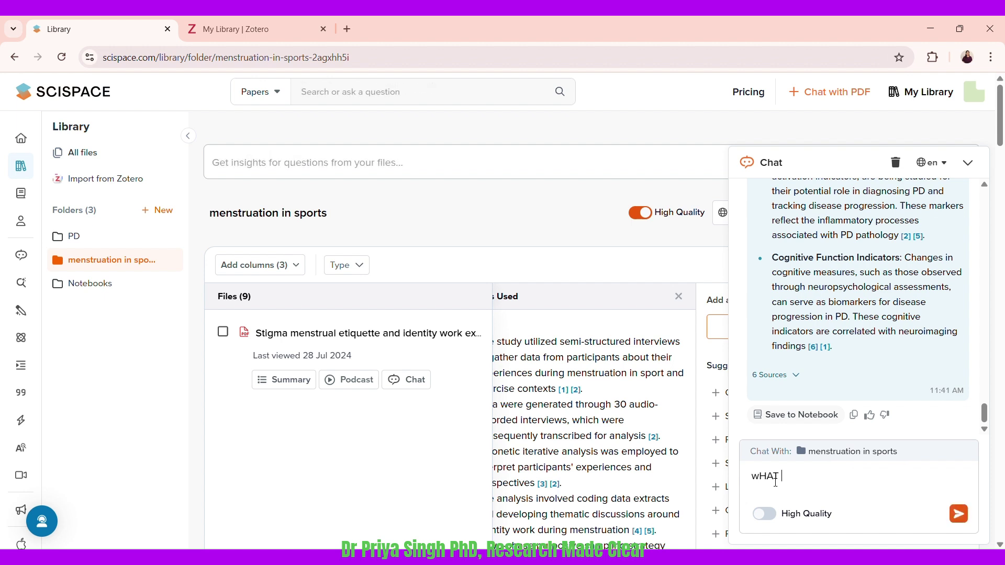
type("ARE THE ST")
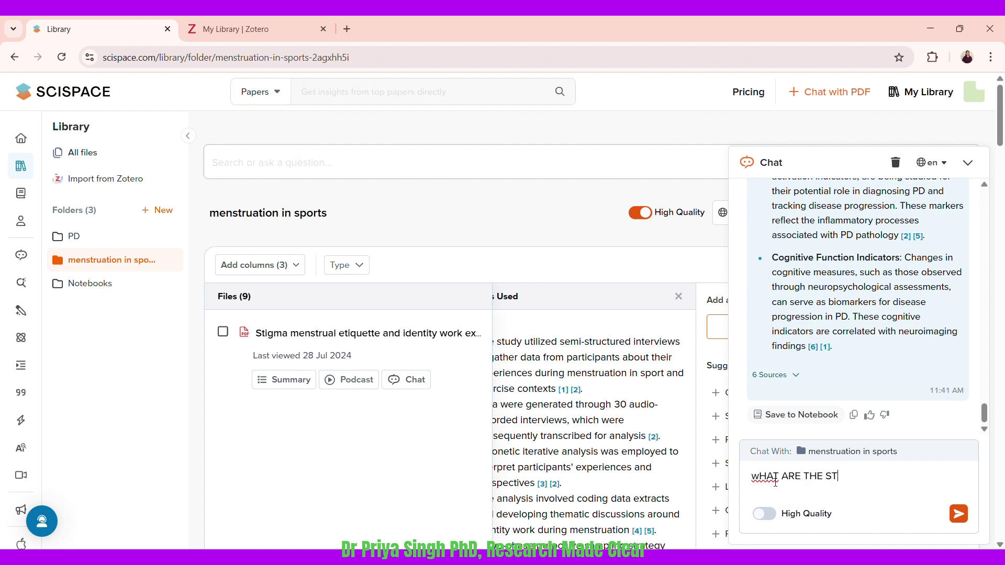
type("IGMA RELATE")
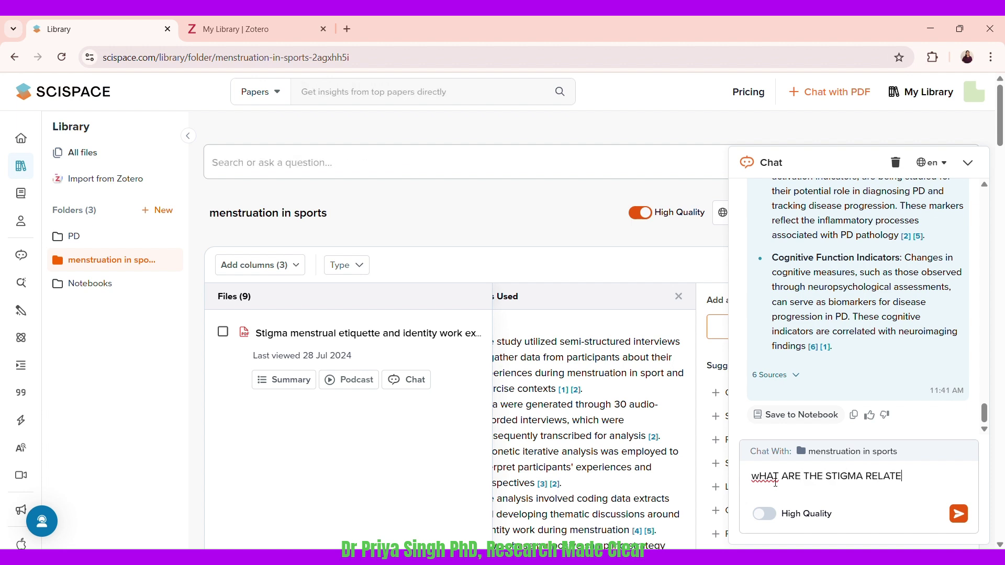
type("D TO MENSTRA")
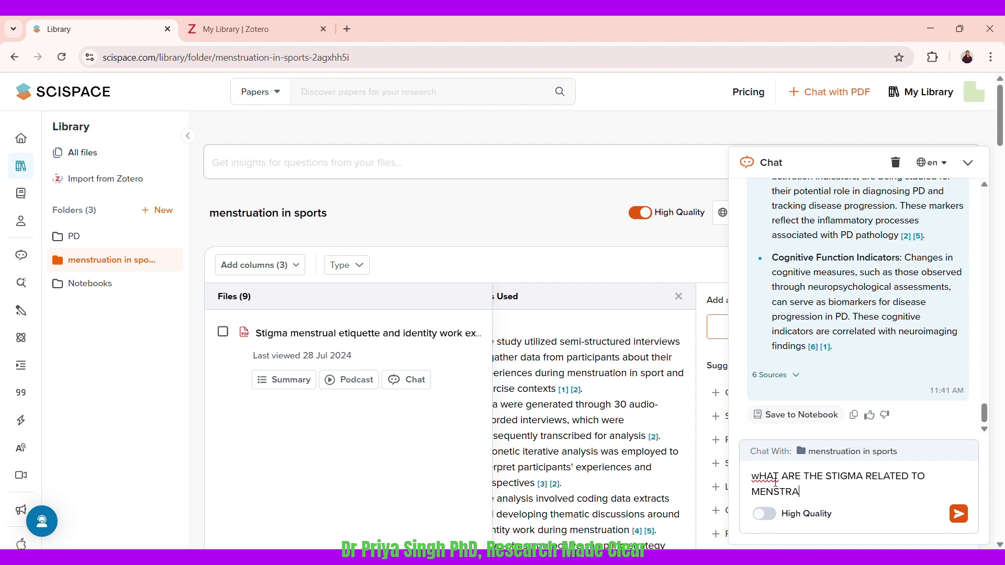
type("UTION ID")
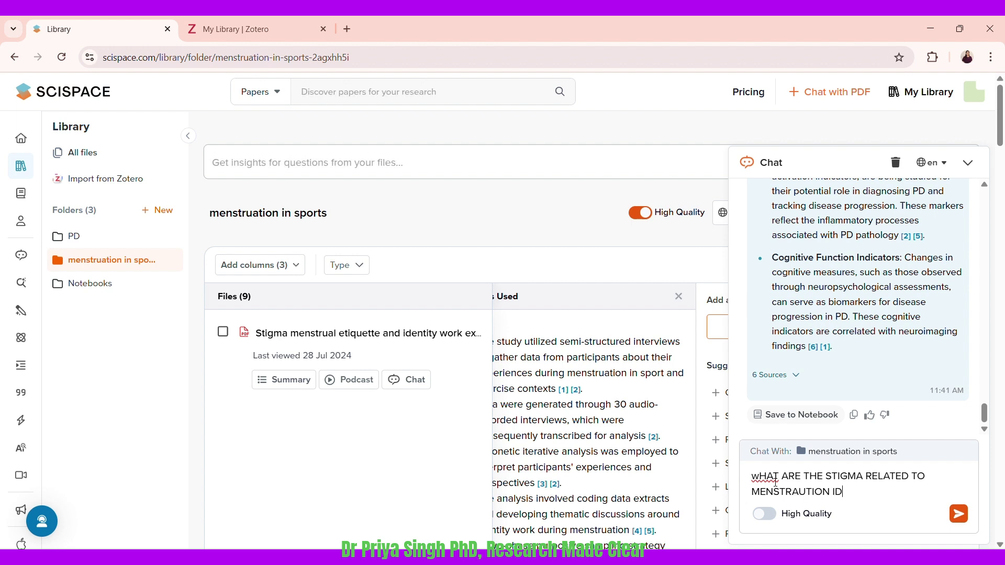
key("BackSpace")
type("N SOPRTS")
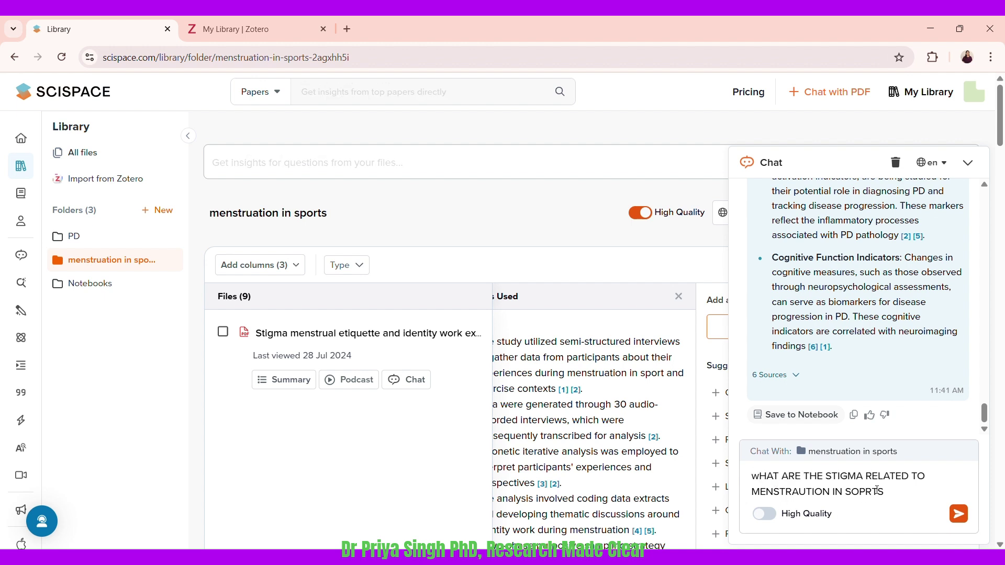
key("ctrl+Home")
key("Delete")
type("W")
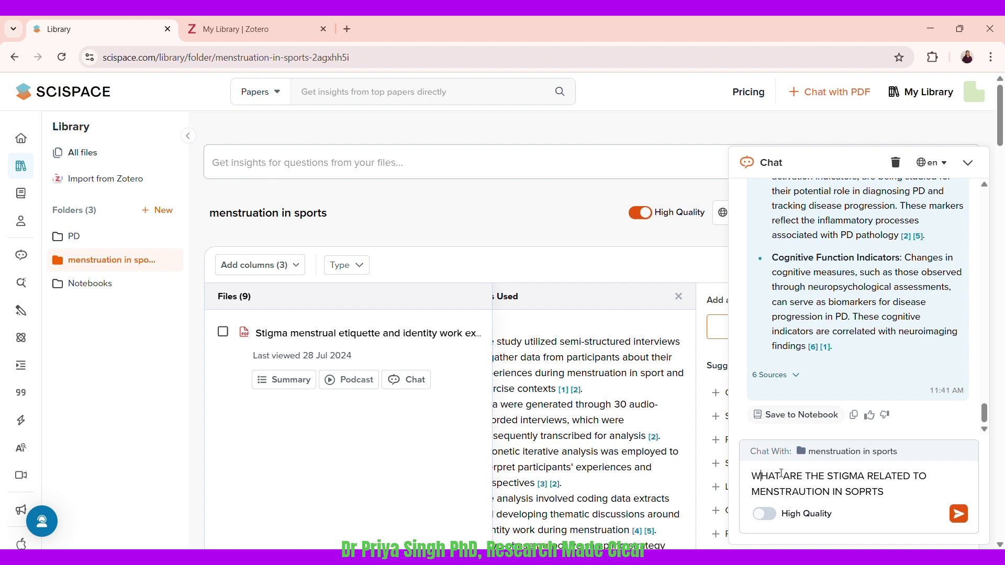
type("?")
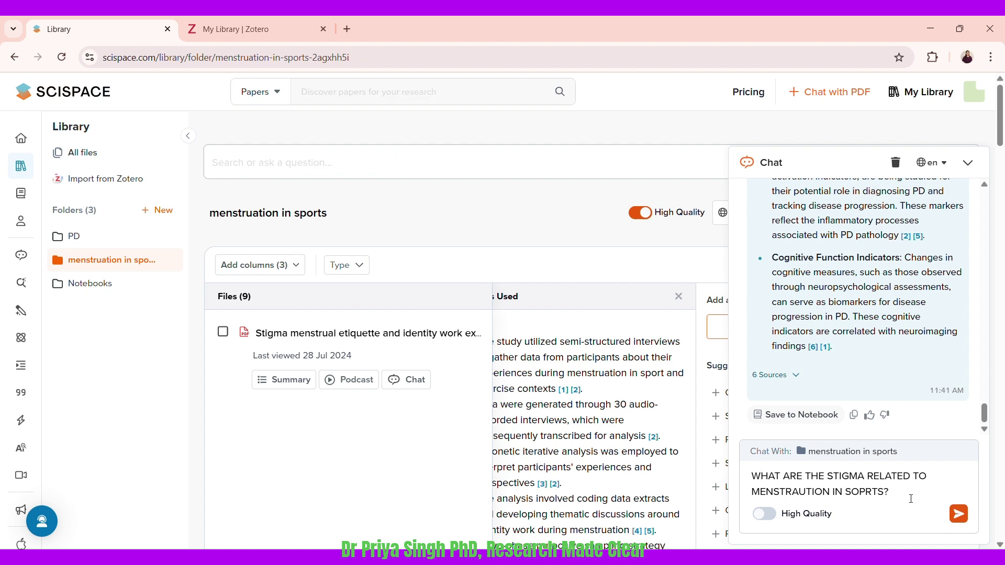
key("Return")
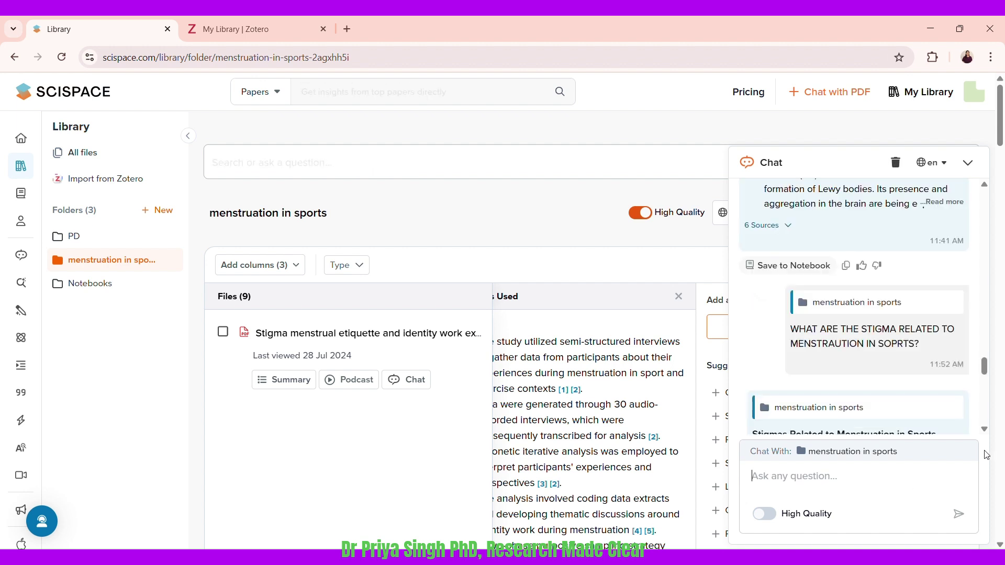
- Read the chat answer on stigmas related to menstruation in sports and expand its list of sources
scroll(988, 376, "down", 3)
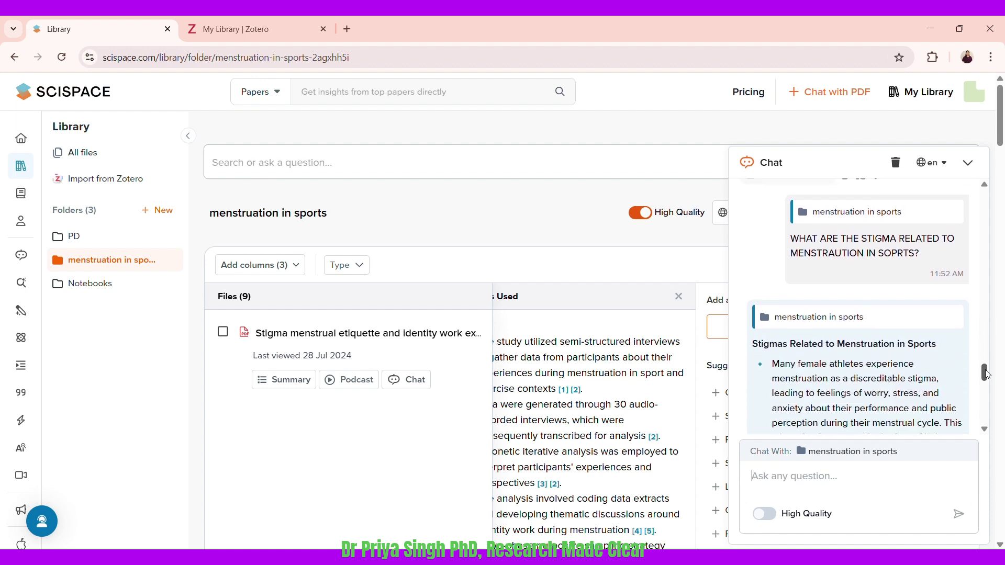
left_click_drag(987, 378, 989, 382)
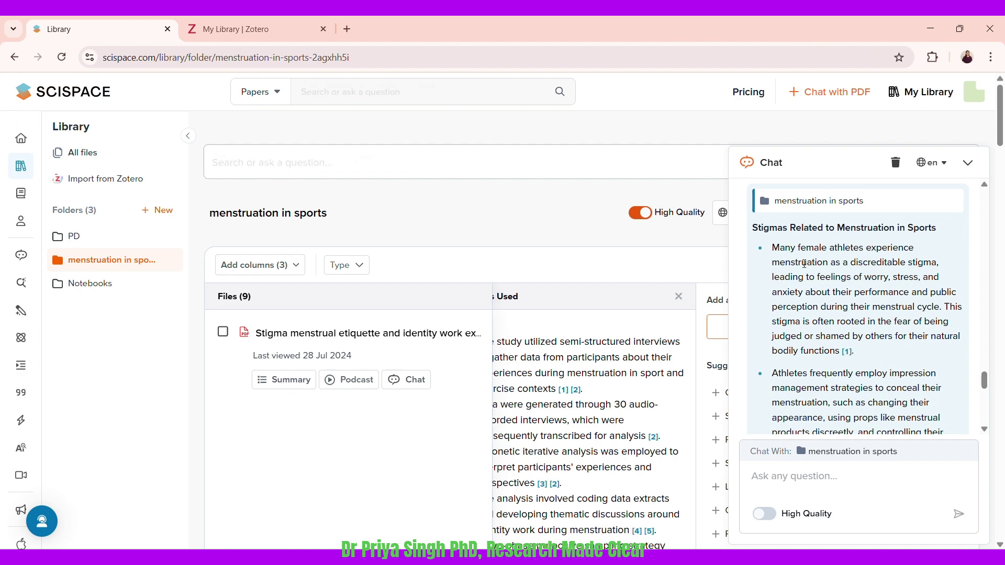
mouse_move(986, 380)
left_mouse_down()
mouse_move(994, 413)
mouse_move(989, 380)
left_mouse_up()
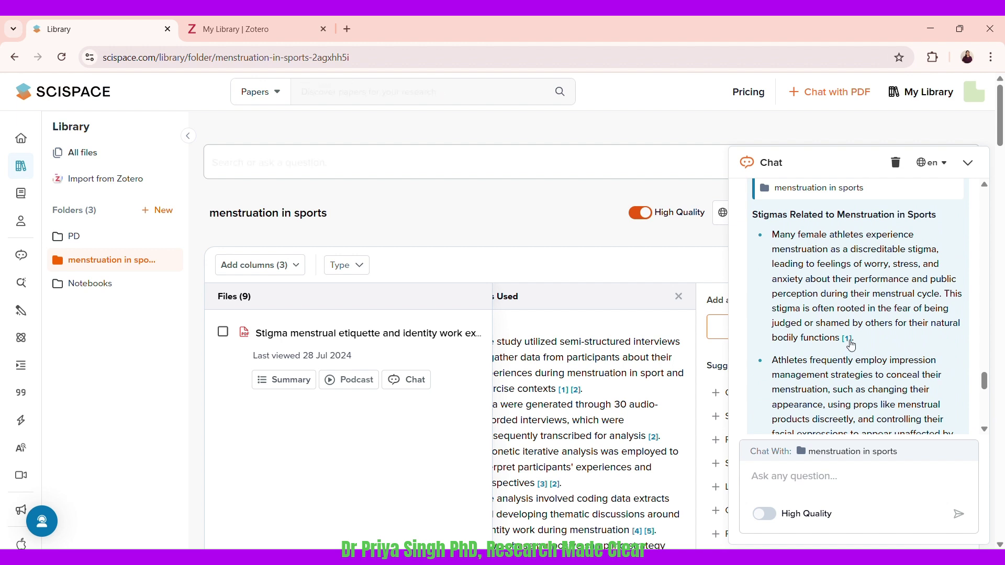
mouse_move(851, 345)
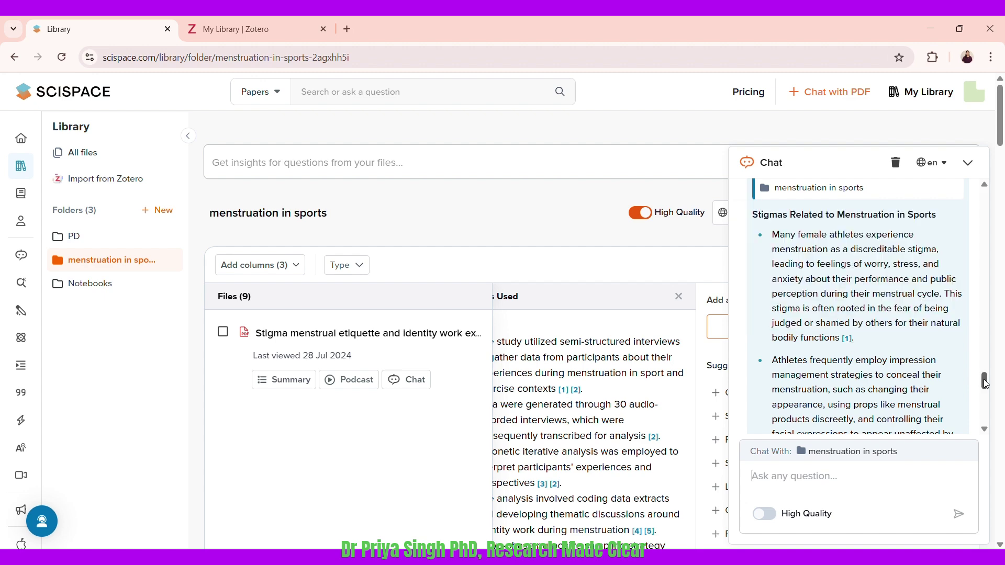
left_click_drag(987, 384, 995, 423)
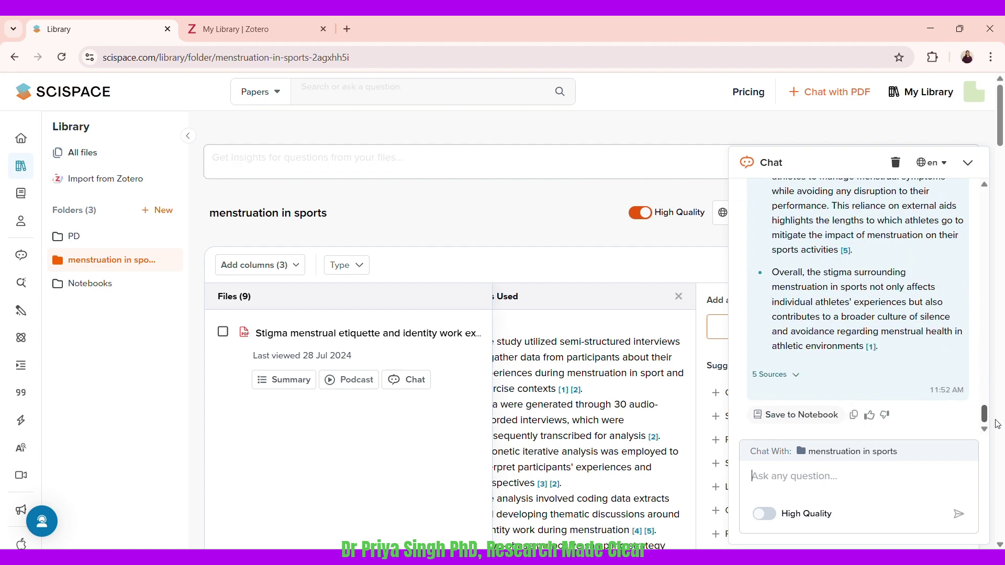
left_click(783, 375)
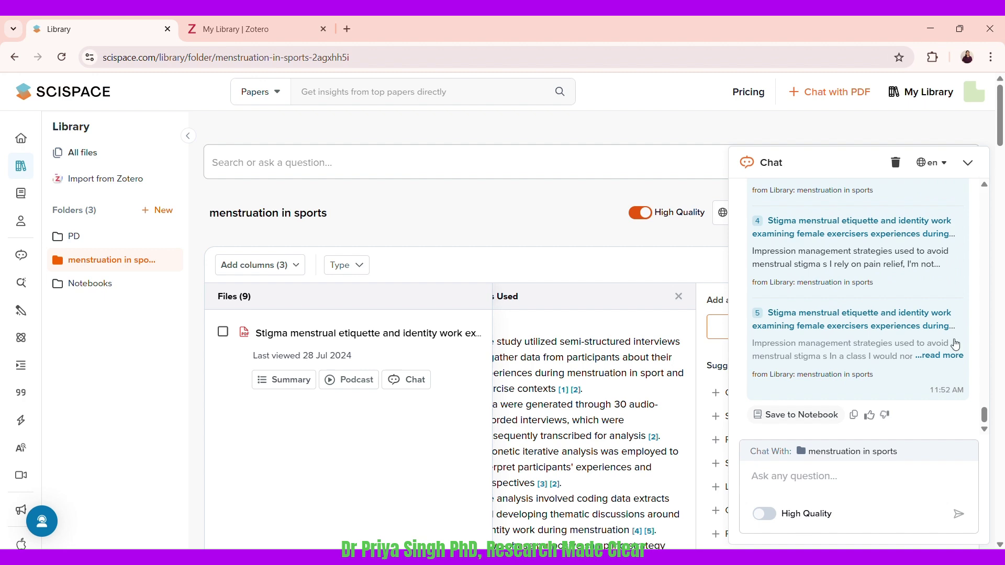
left_click_drag(985, 409, 994, 430)
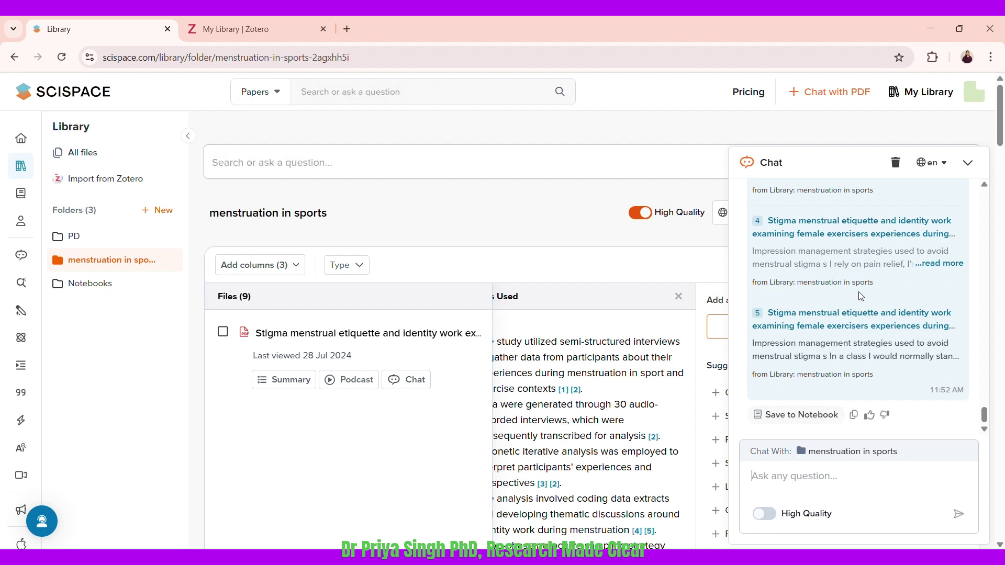
- Copy the whole chat answer from its "Stigmas Related to Menstruation in Sports" heading through the last bullet, and collapse the chat
left_click_drag(984, 415, 982, 387)
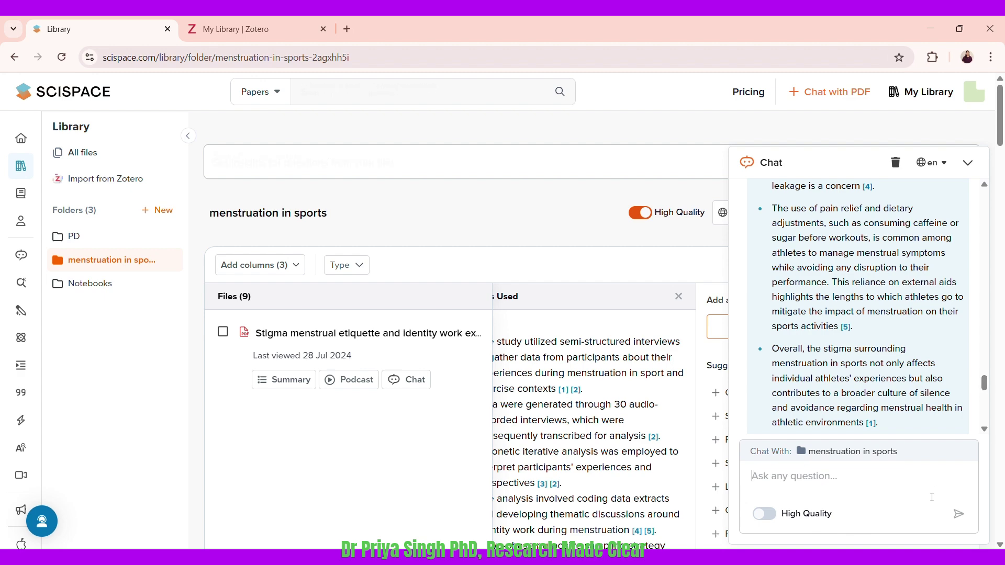
left_click_drag(893, 427, 754, 219)
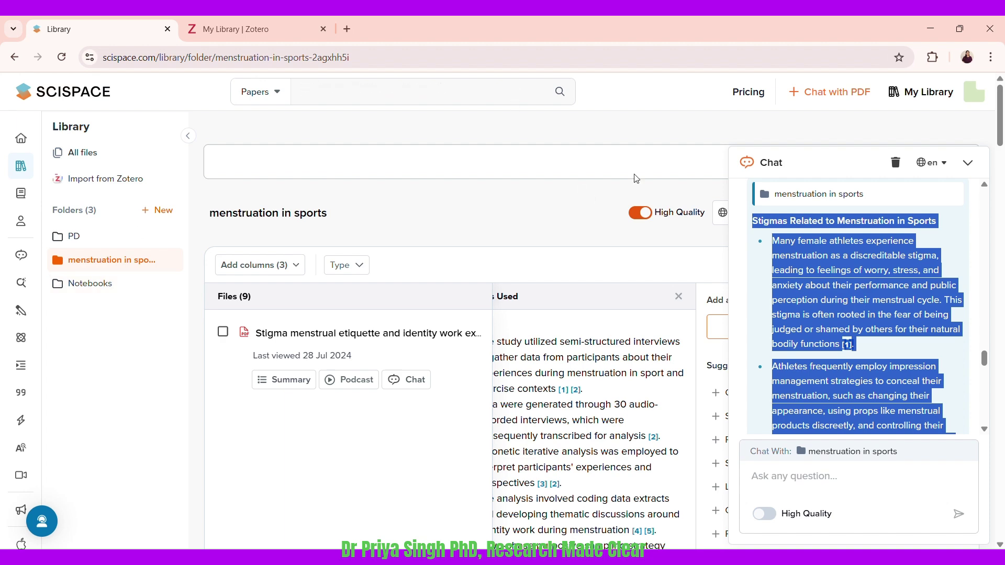
left_click(594, 233)
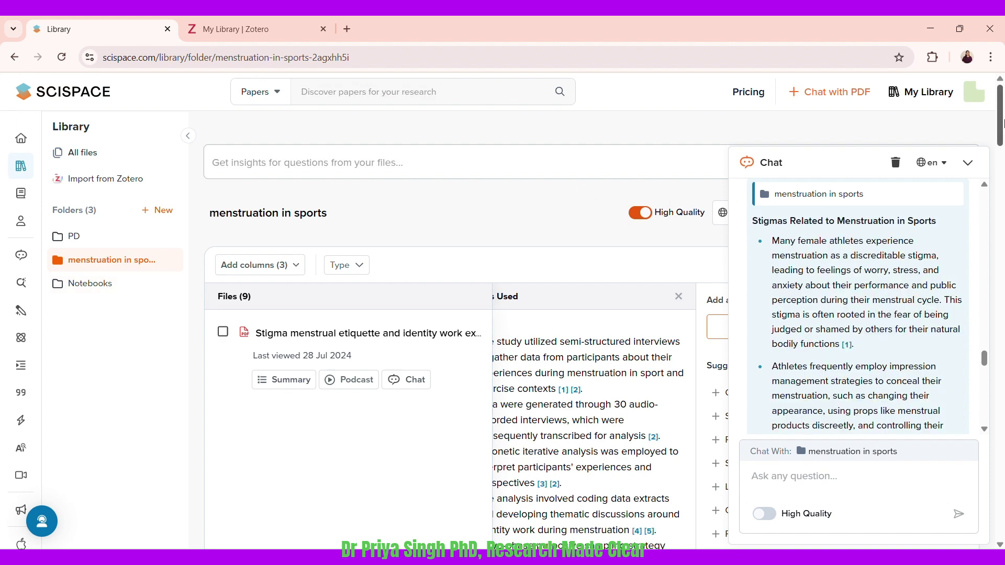
left_click(968, 164)
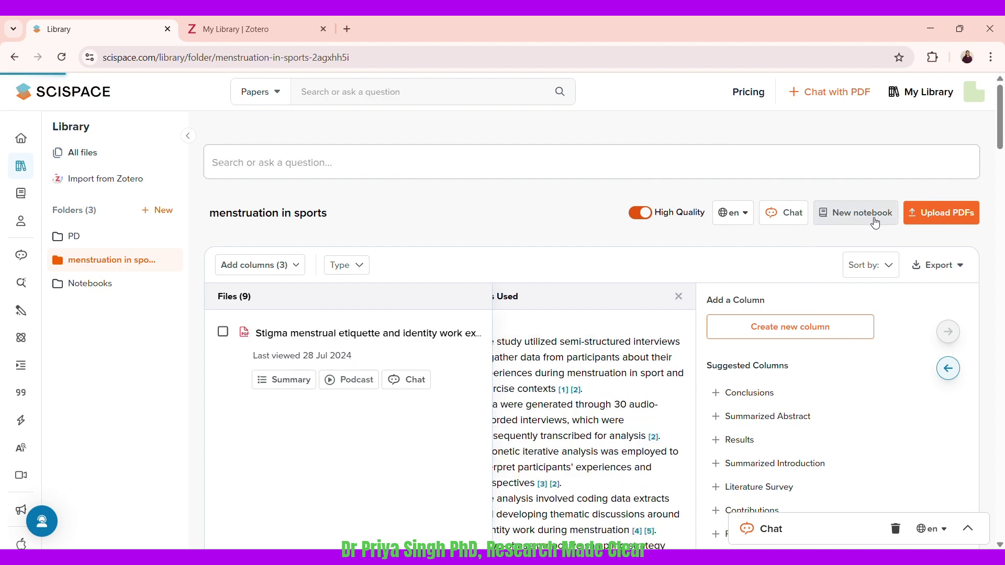
- Create a new notebook and generate its outline from the writing topic "Menstraution in Sports"
left_click(875, 224)
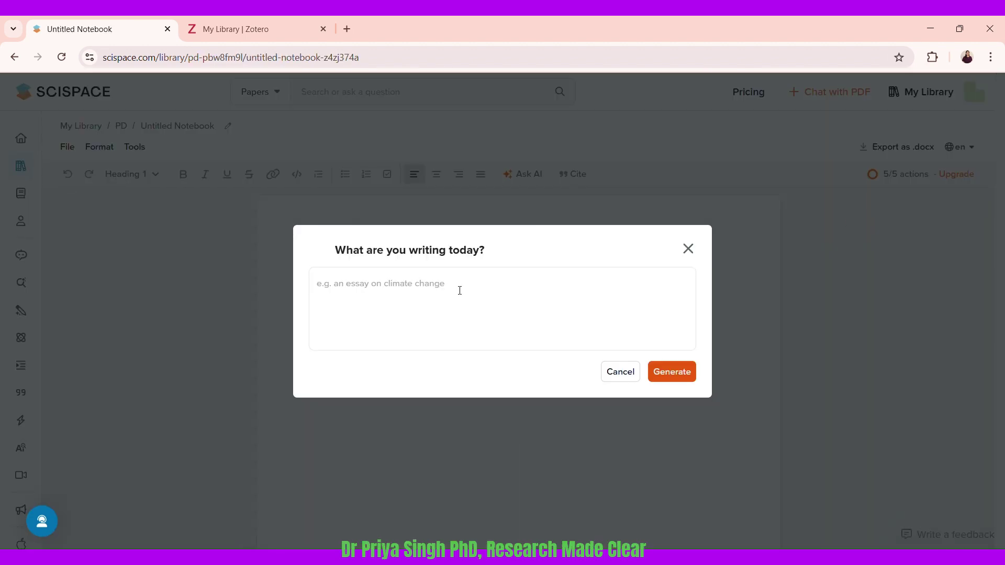
type("menst")
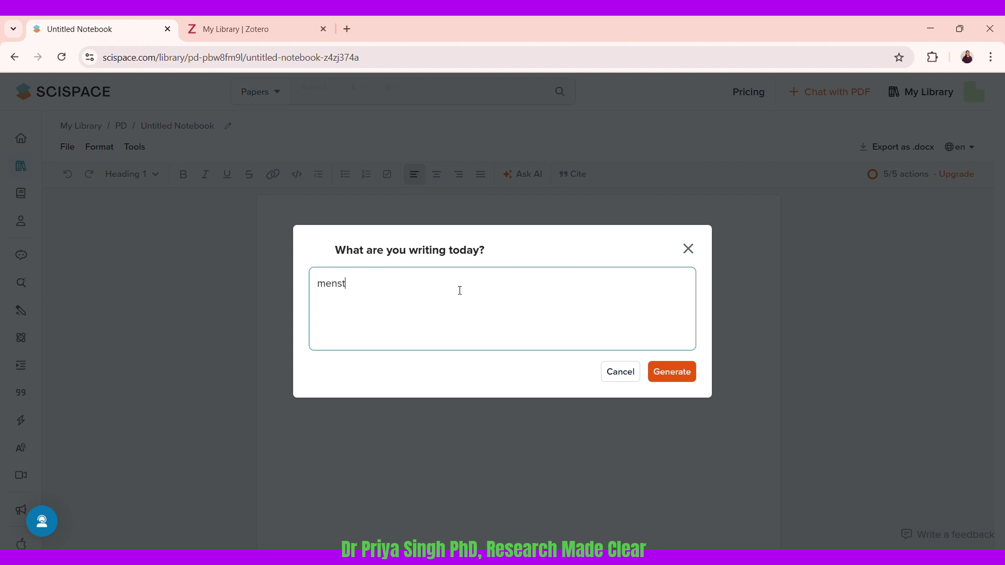
type("raution in Sports")
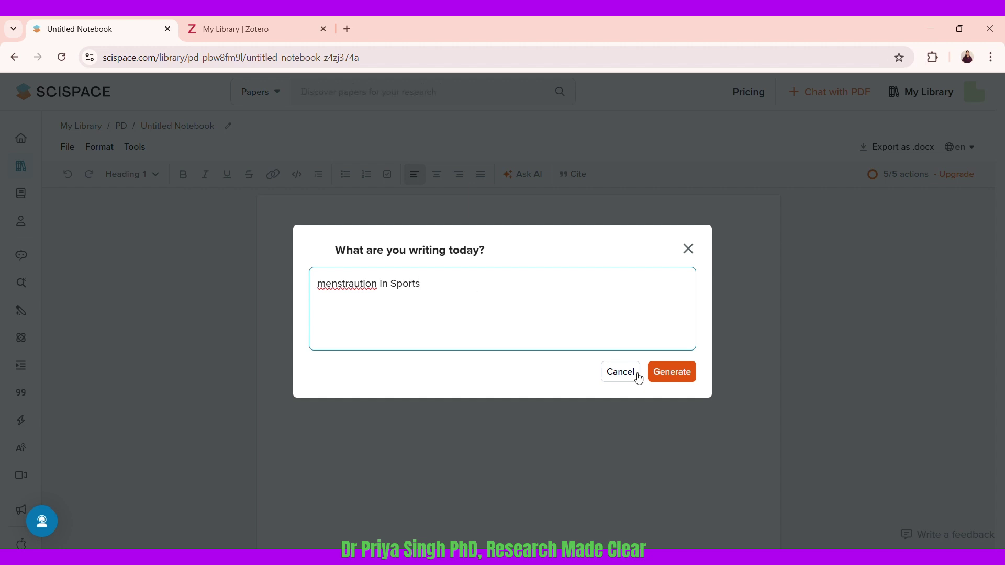
left_click(330, 290)
key("BackSpace")
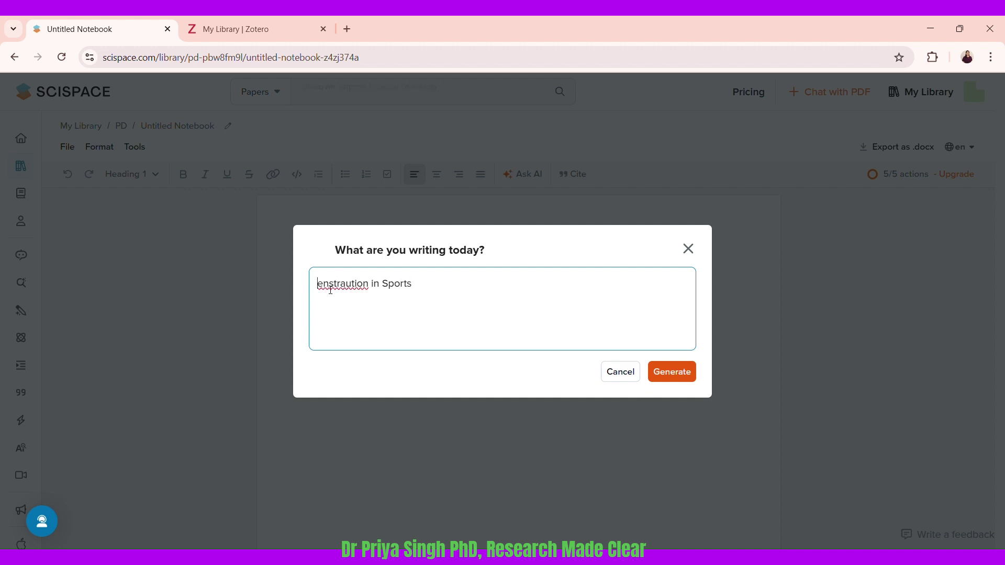
type("M")
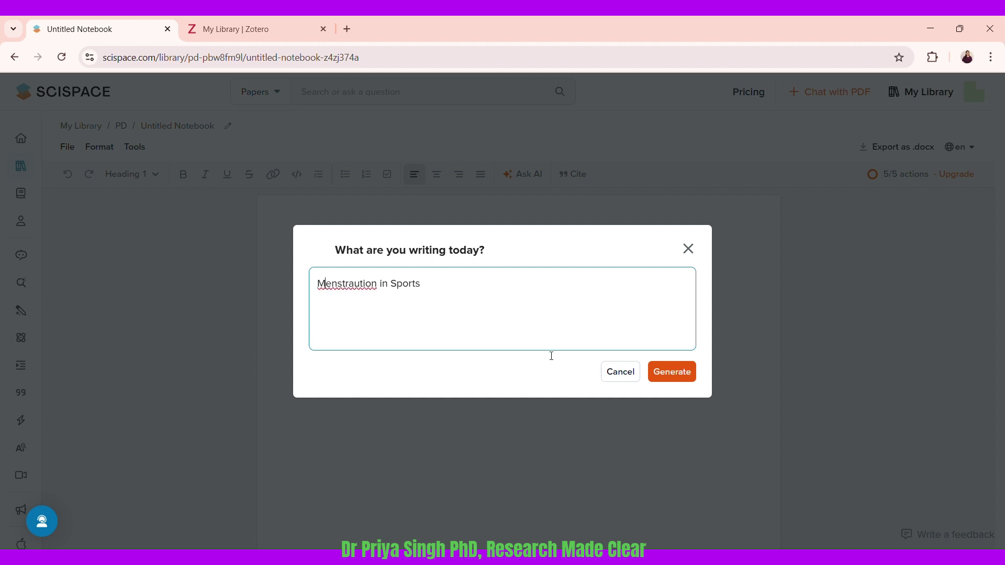
left_click(675, 378)
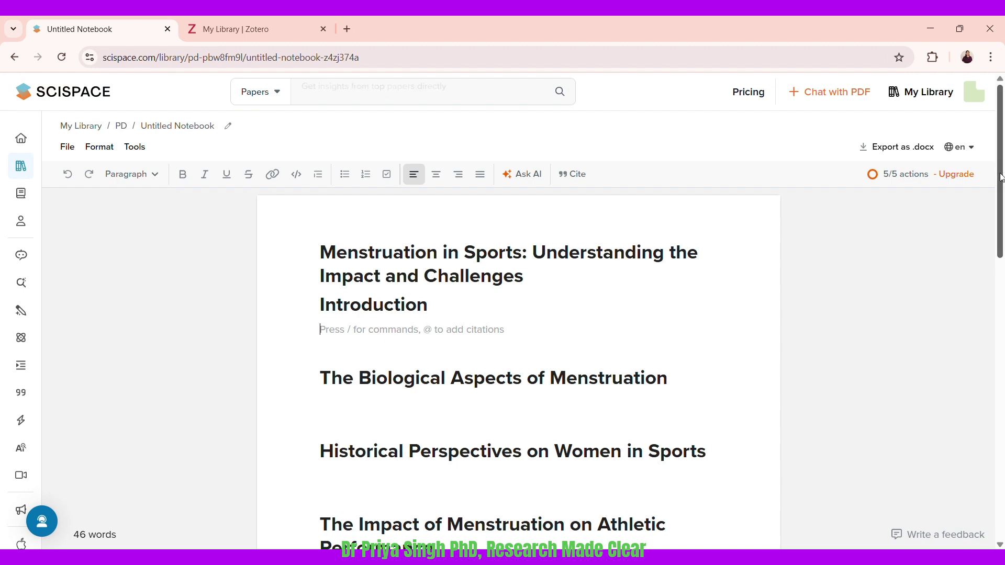
- Look through the generated notebook outline from the Introduction to the Conclusion heading
scroll(1004, 241, "down", 3)
scroll(1003, 241, "down", 5)
scroll(992, 246, "up", 5)
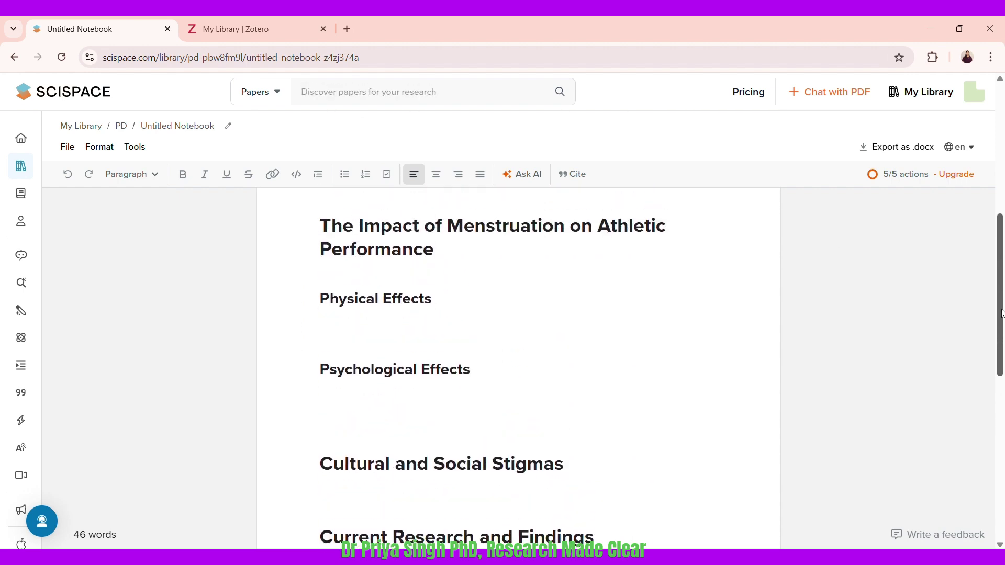
scroll(989, 247, "up", 2)
scroll(992, 359, "down", 10)
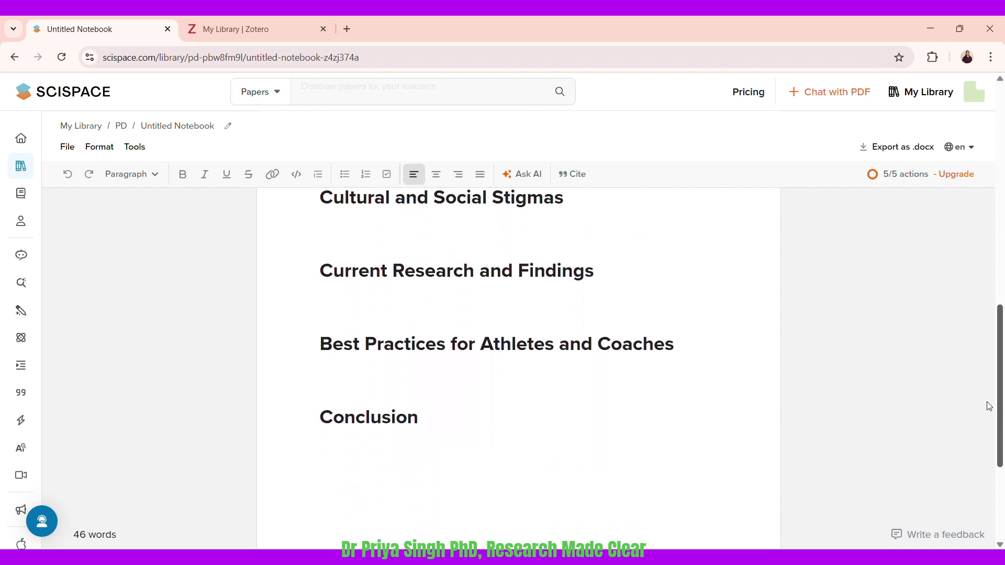
scroll(989, 407, "up", 9)
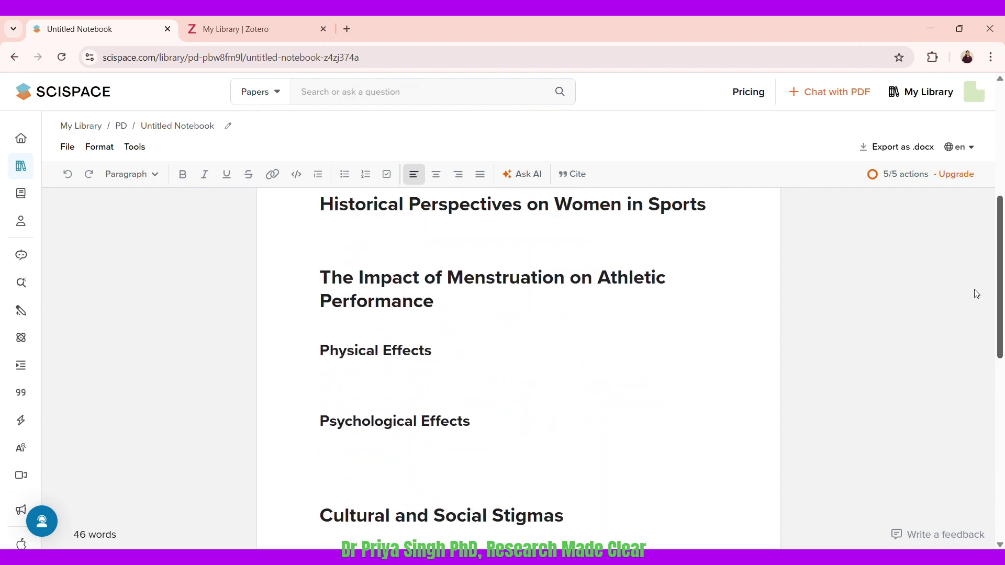
scroll(978, 238, "up", 3)
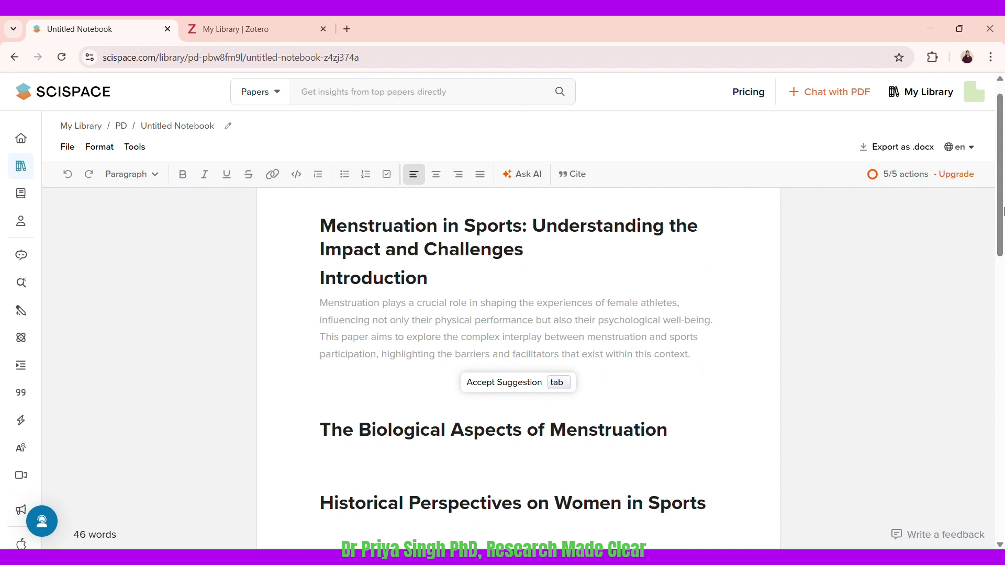
- Paste the copied chat answer on a new line under the "Cultural and Social Stigmas" heading of the notebook
left_click_drag(1001, 206, 997, 368)
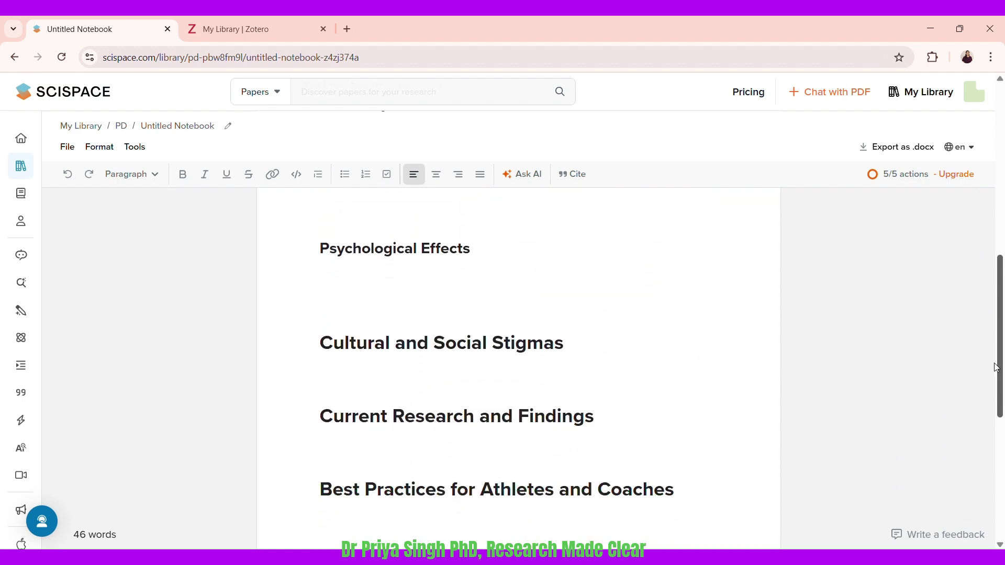
left_click(566, 343)
scroll(582, 342, "down", 2)
key("Return")
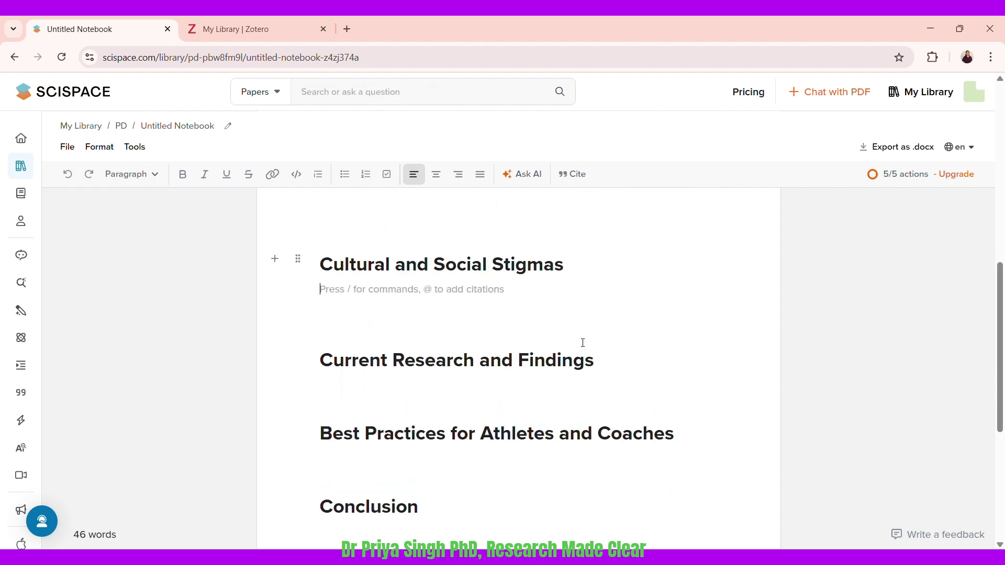
key("ctrl+v")
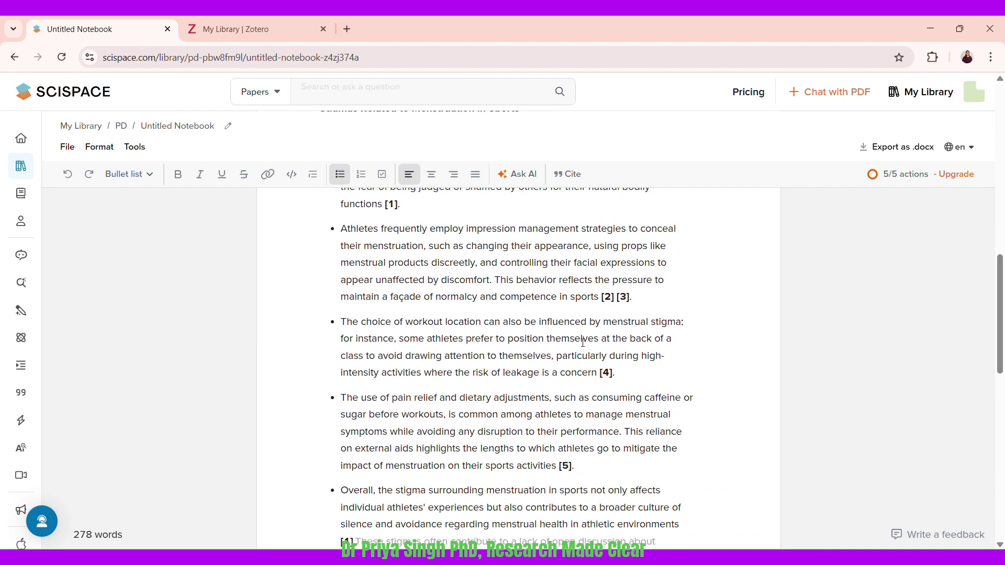
- Leave the notebook for the library and open the "menstruation in sports" folder
left_click_drag(1000, 328, 1002, 297)
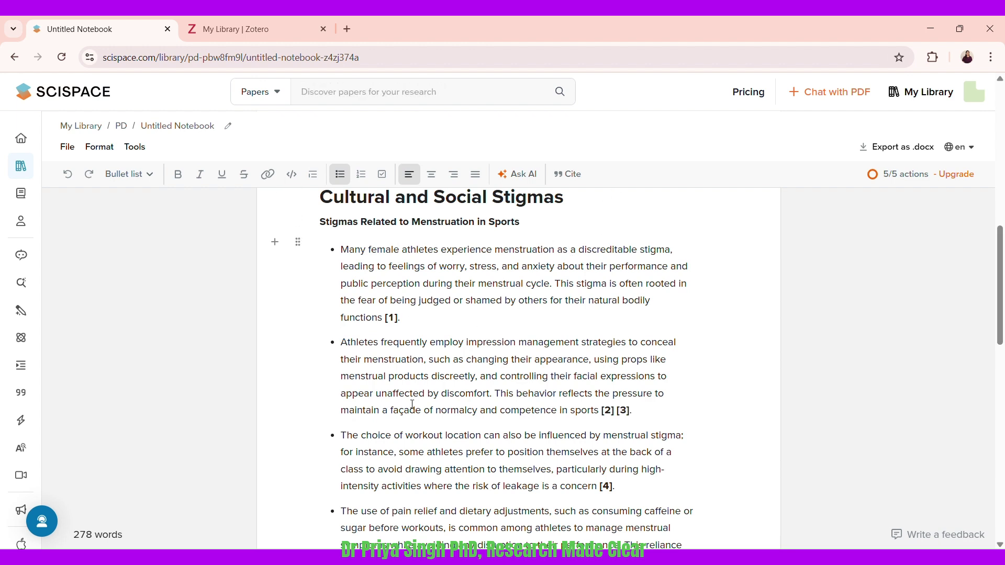
left_click_drag(999, 316, 977, 190)
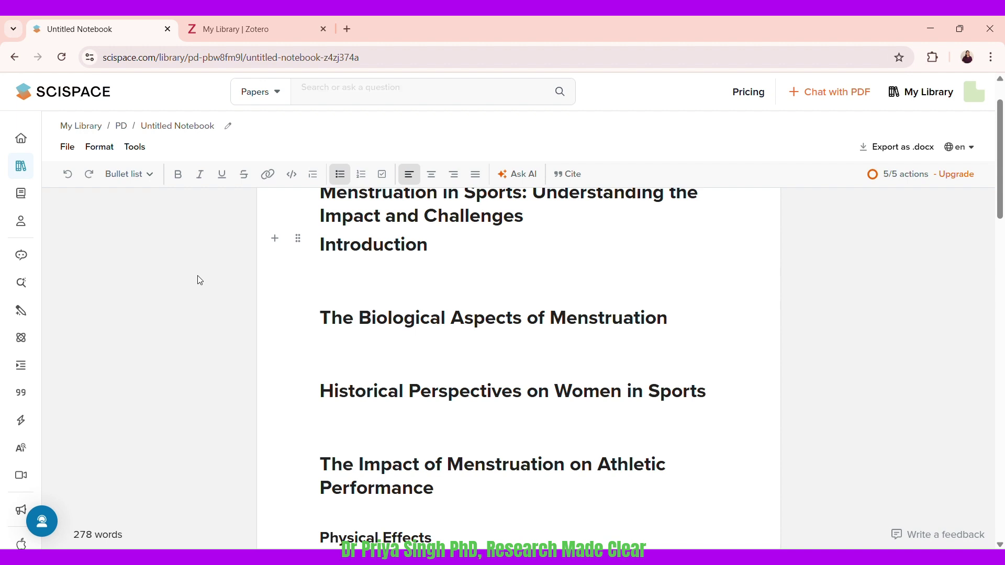
mouse_move(20, 166)
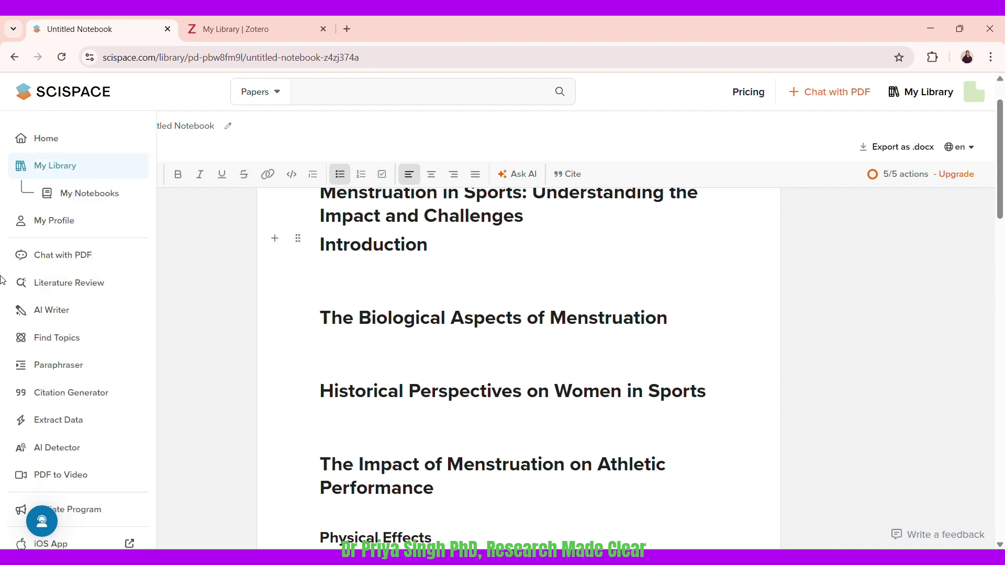
left_click(76, 171)
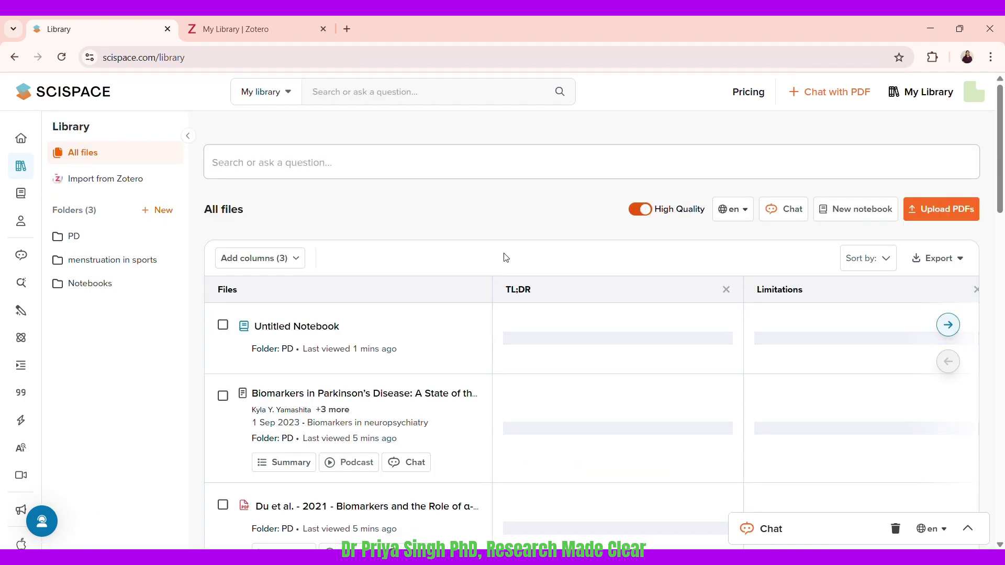
left_click(96, 268)
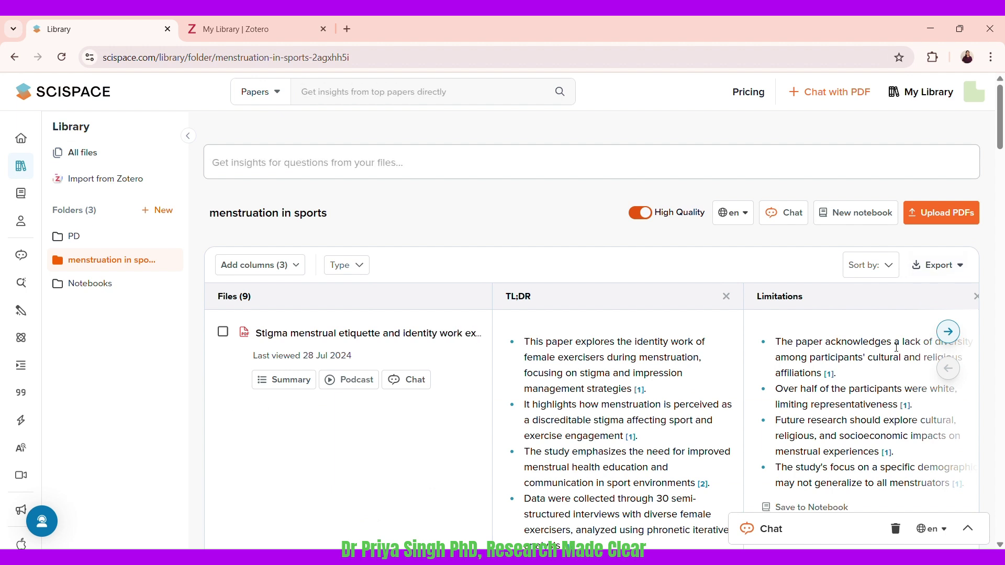
- View the Methods Used column of the folder's literature table and check the available export file formats without exporting
left_click(946, 332)
left_click(952, 335)
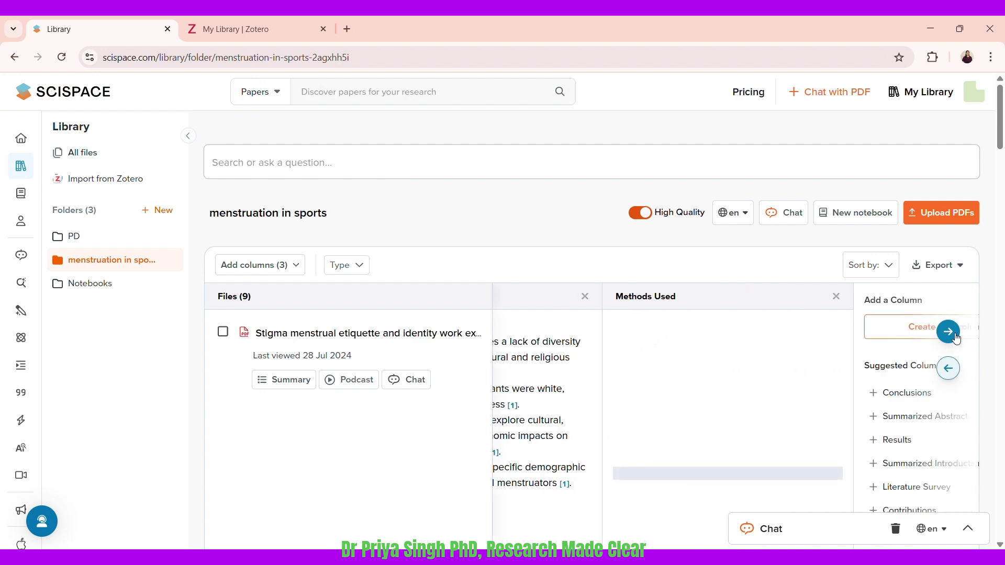
left_click(961, 267)
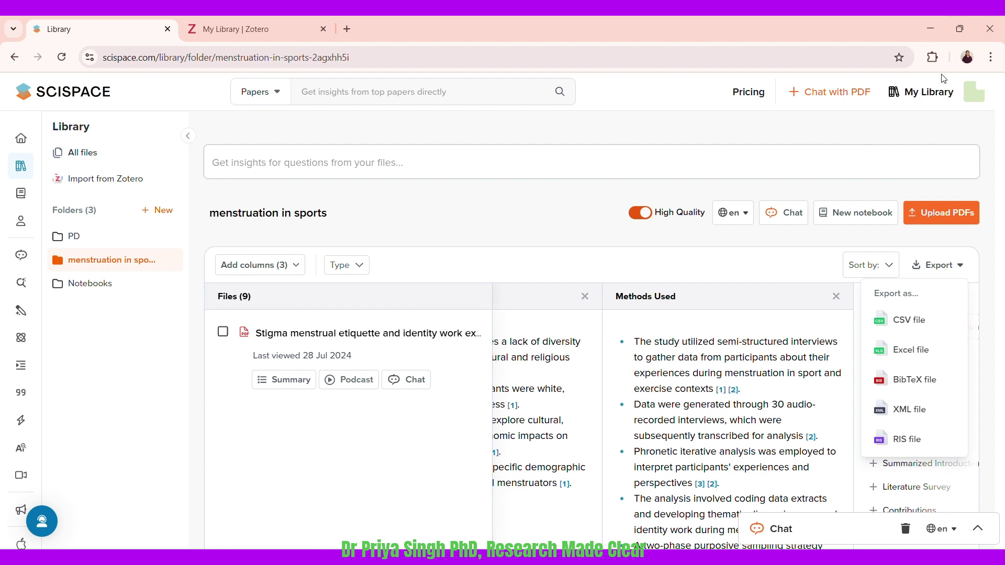
left_click(946, 97)
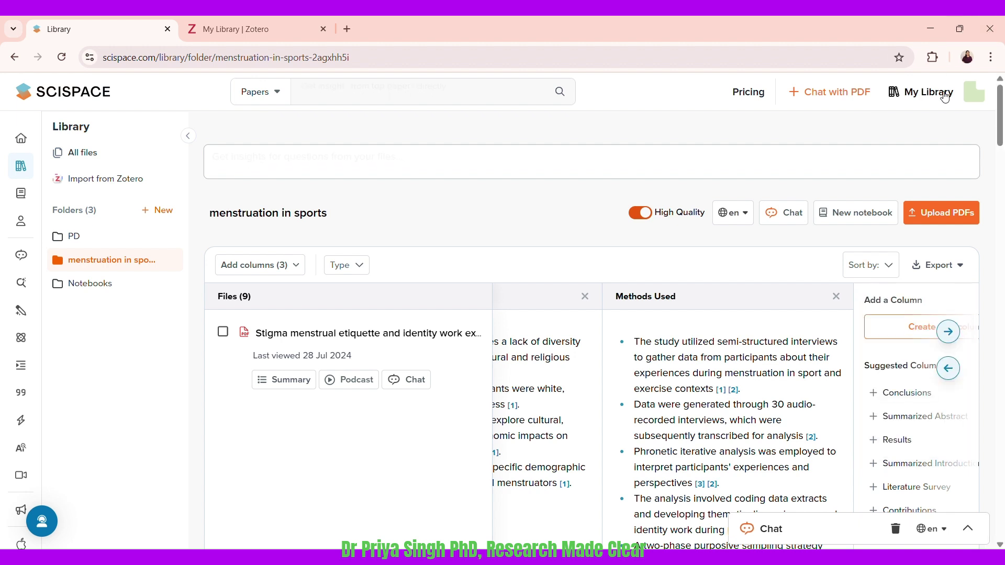